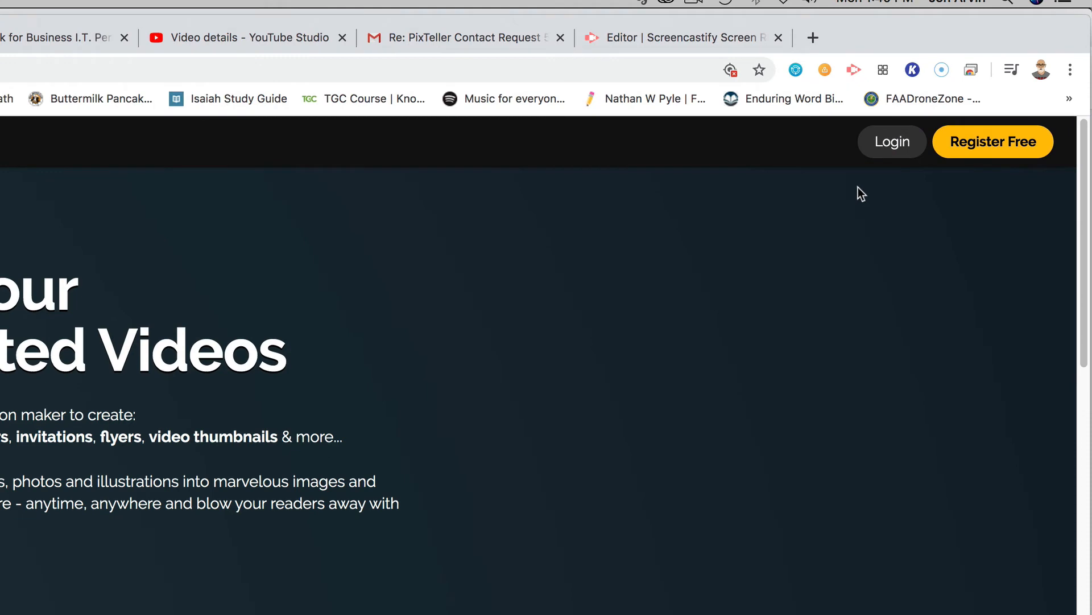
- Log in to PixTeller with the Google account and create a new design from scratch
{"action": "left_click", "coordinate": [889, 158]}
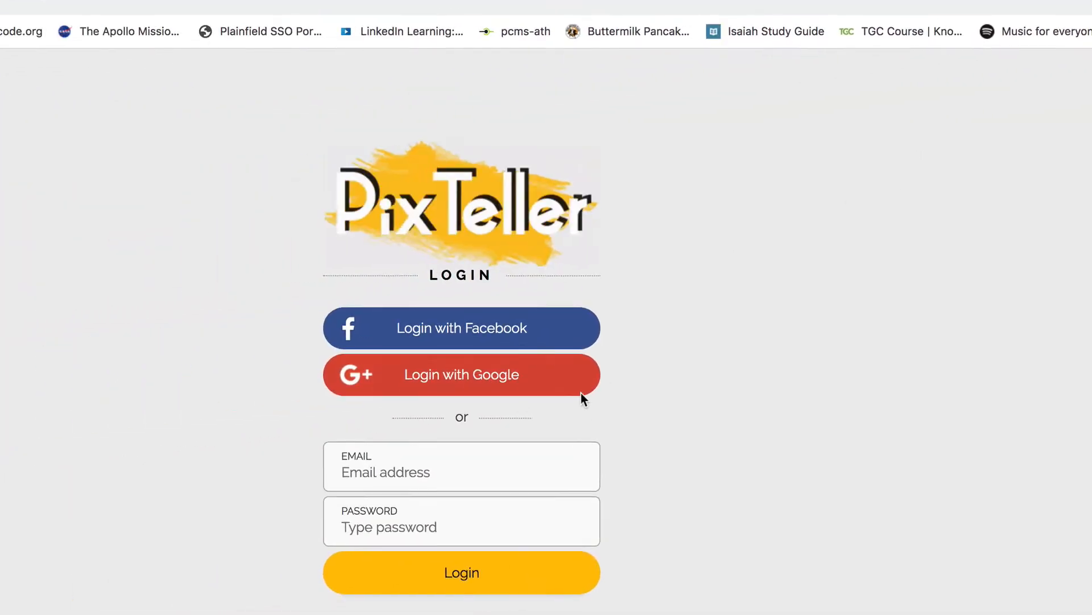
{"action": "left_click", "coordinate": [492, 390]}
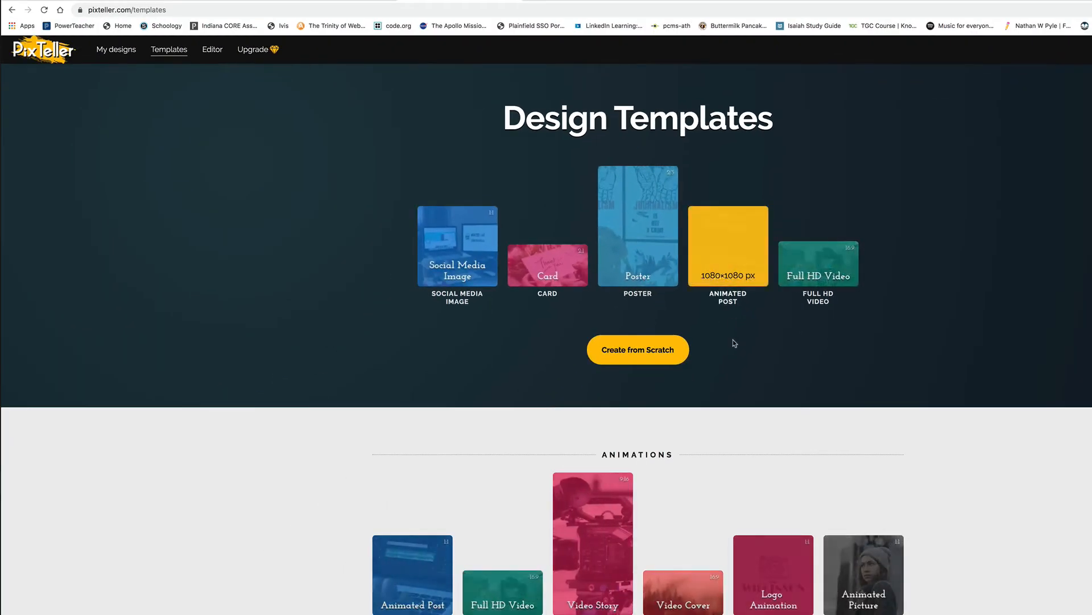
{"action": "left_click", "coordinate": [636, 357]}
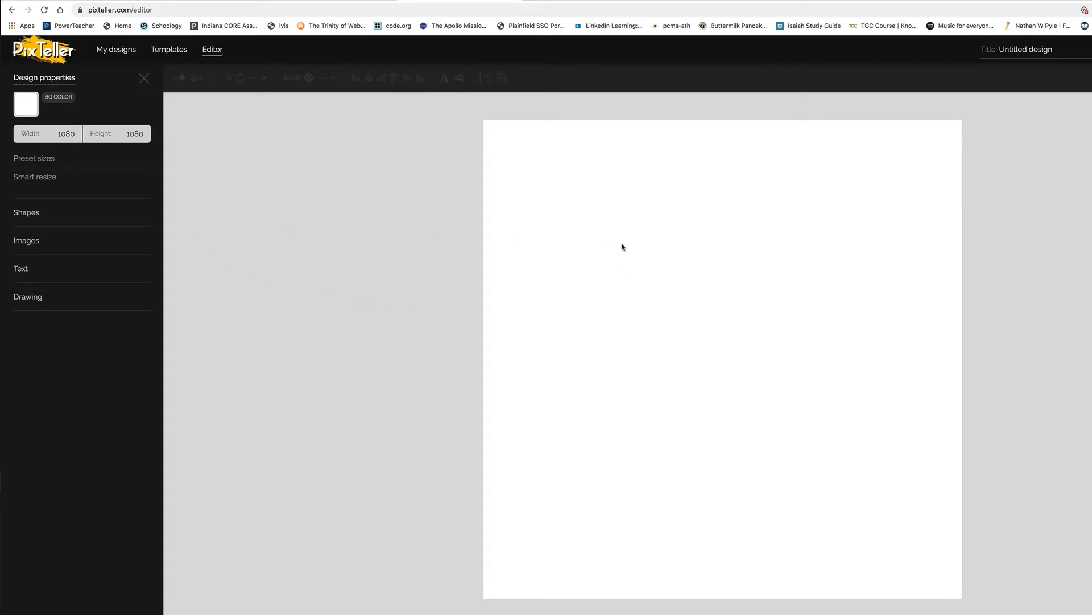
- Set the design's background to the solid pale yellow #EBDD7F
{"action": "left_click", "coordinate": [42, 137]}
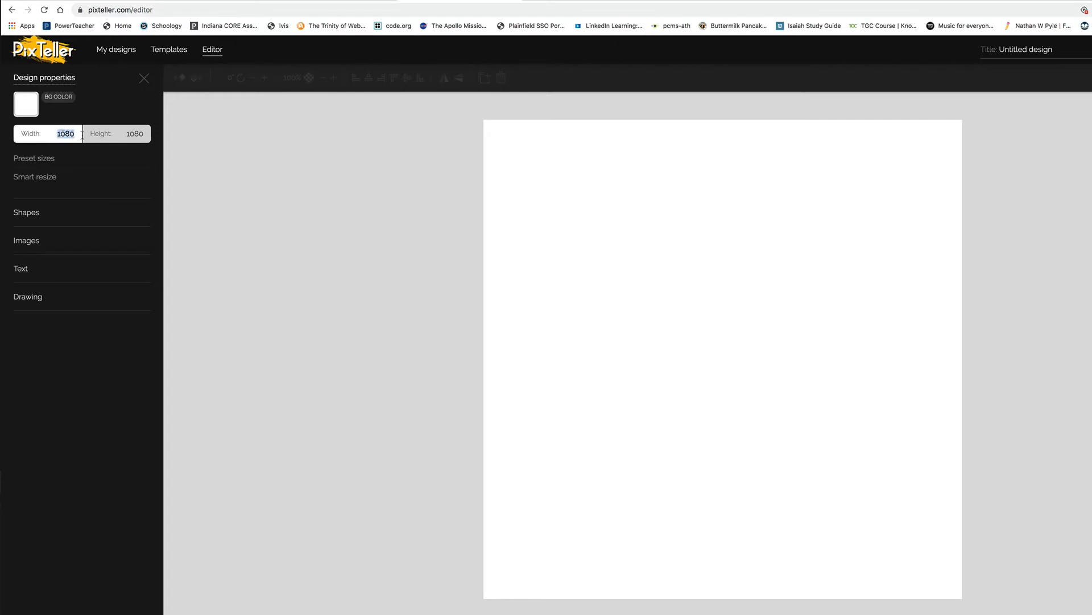
{"action": "left_click_drag", "start_coordinate": [123, 135], "coordinate": [148, 137]}
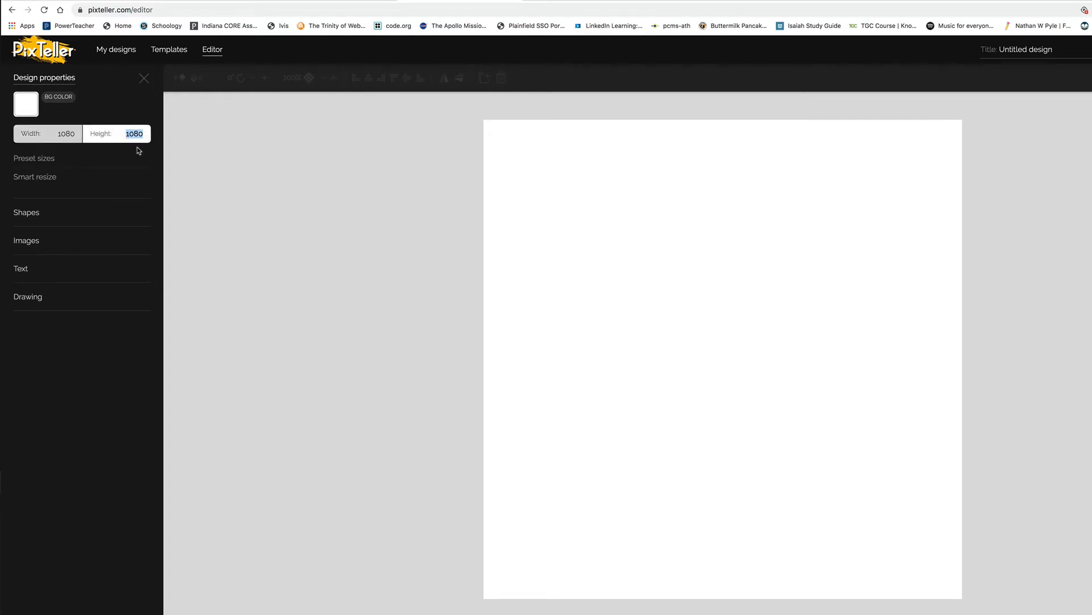
{"action": "left_click", "coordinate": [27, 108]}
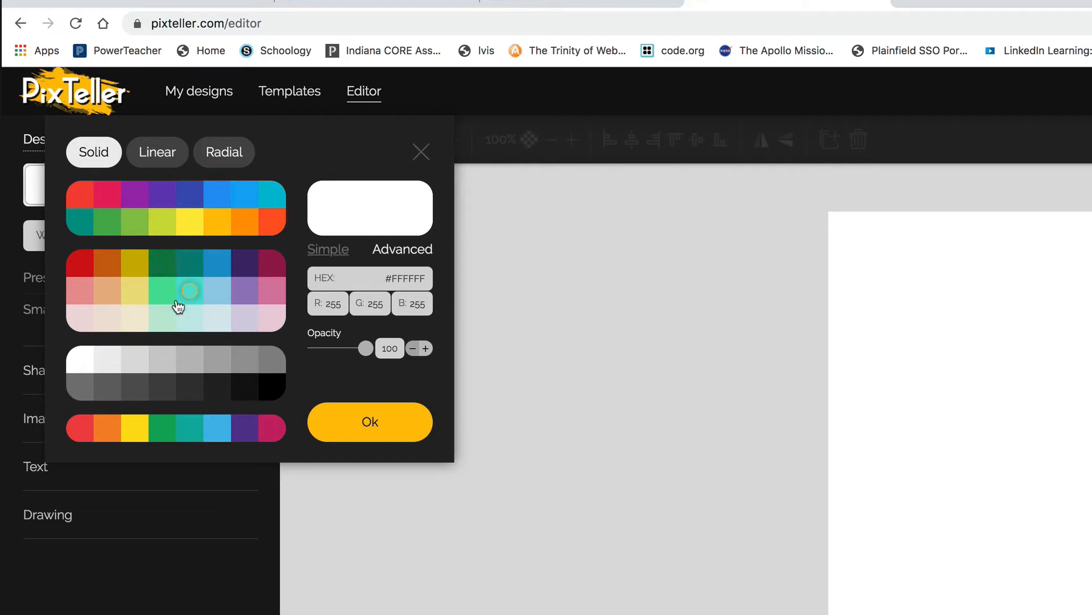
{"action": "left_click", "coordinate": [135, 294]}
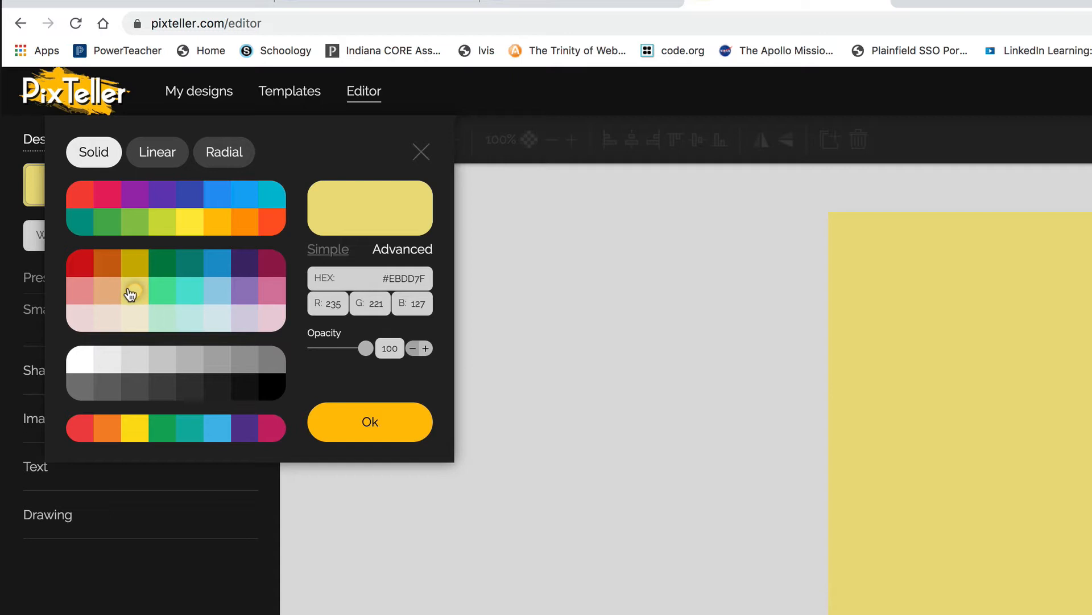
{"action": "left_click", "coordinate": [364, 440]}
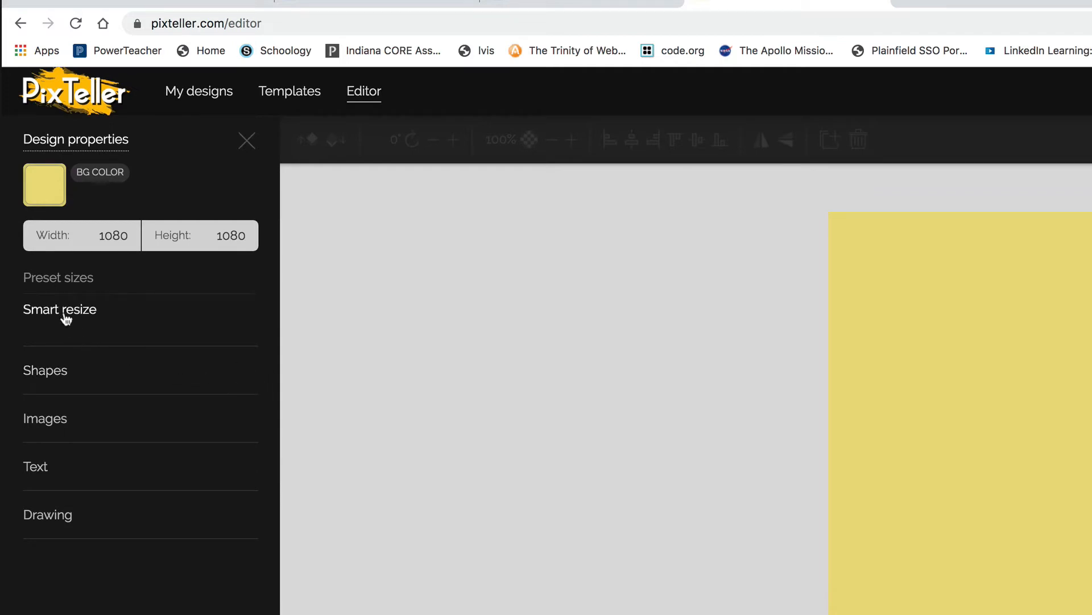
- Add a heart shape, enlarge it to about 447 × 447, and place it at about X 169, Y 157
{"action": "left_click", "coordinate": [61, 378]}
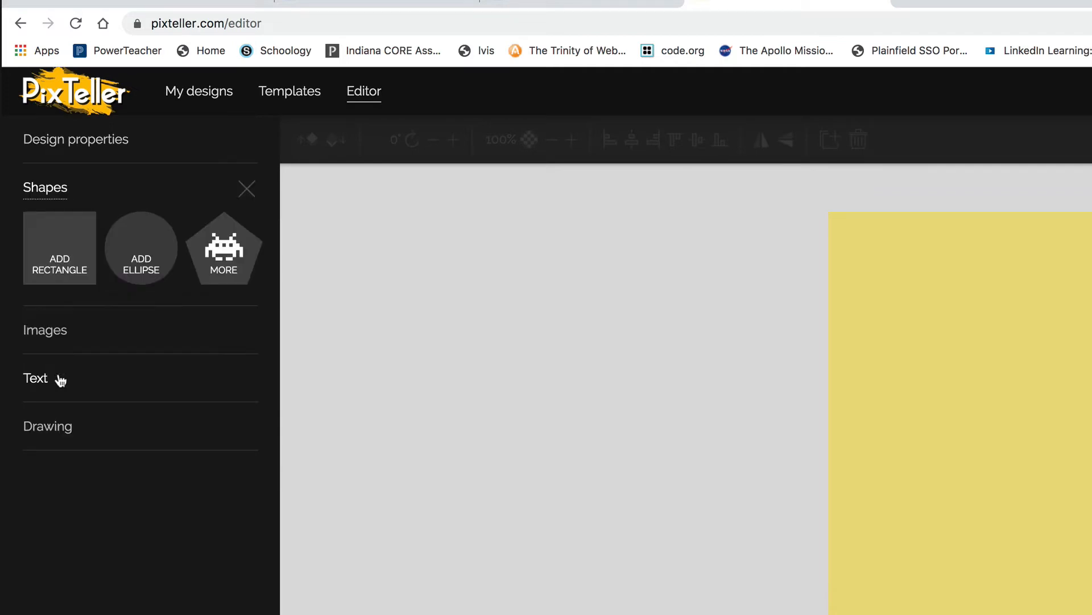
{"action": "left_click", "coordinate": [231, 269]}
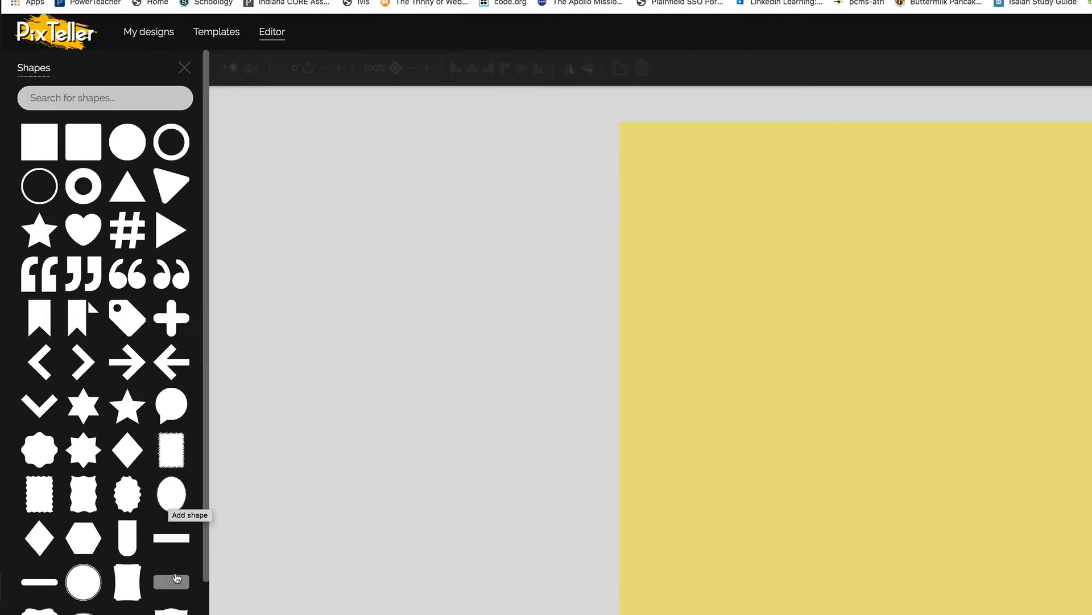
{"action": "left_click", "coordinate": [90, 228]}
{"action": "left_click_drag", "start_coordinate": [675, 178], "coordinate": [875, 378]}
{"action": "left_click_drag", "start_coordinate": [760, 270], "coordinate": [846, 351]}
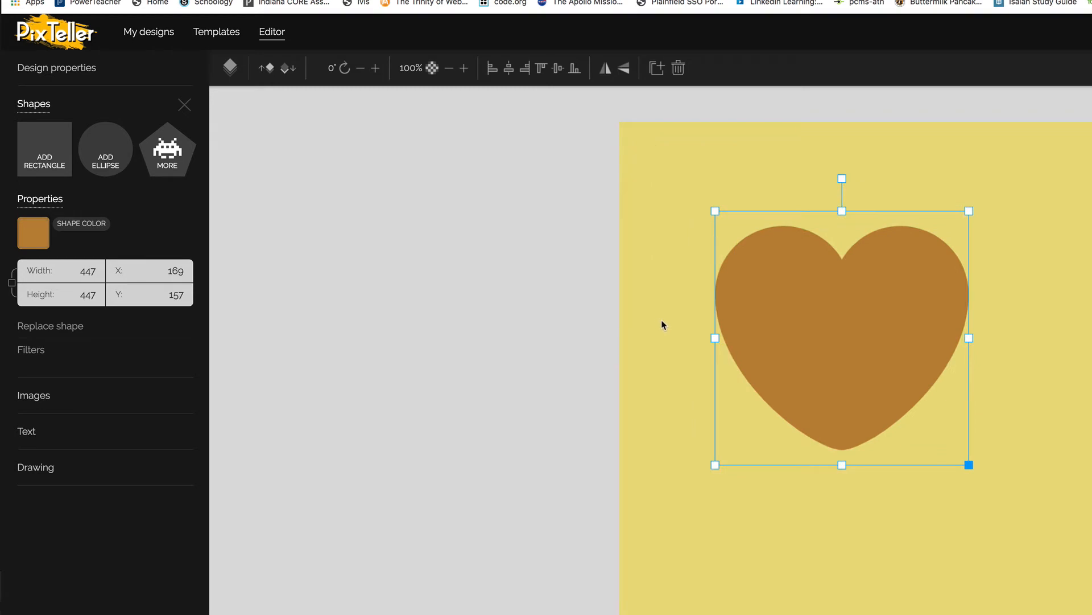
- Change the heart's fill from a solid color to a linear gradient
{"action": "left_click", "coordinate": [38, 242]}
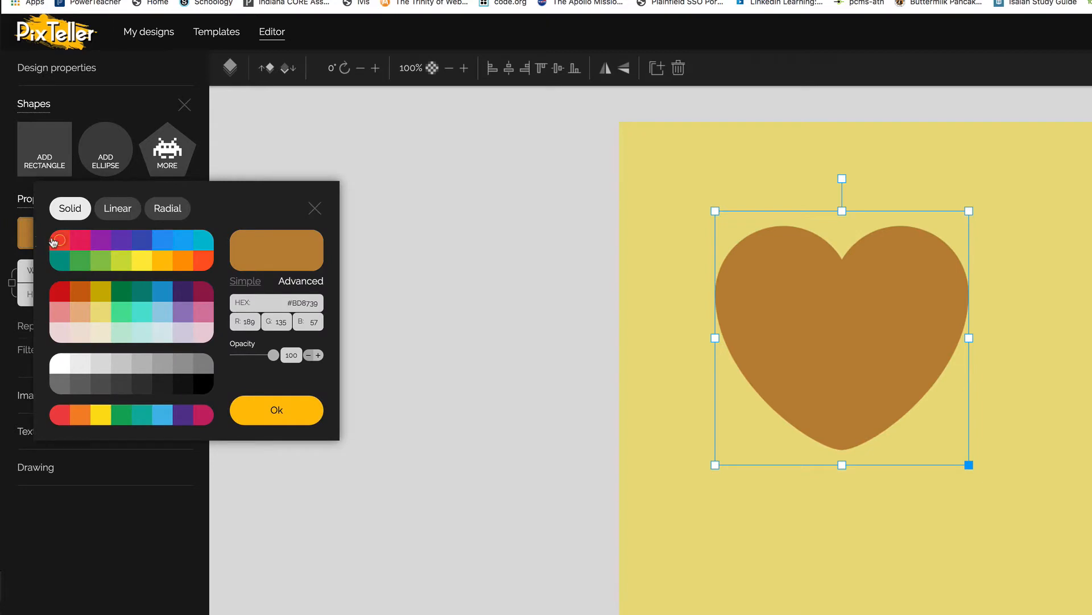
{"action": "left_click", "coordinate": [287, 300]}
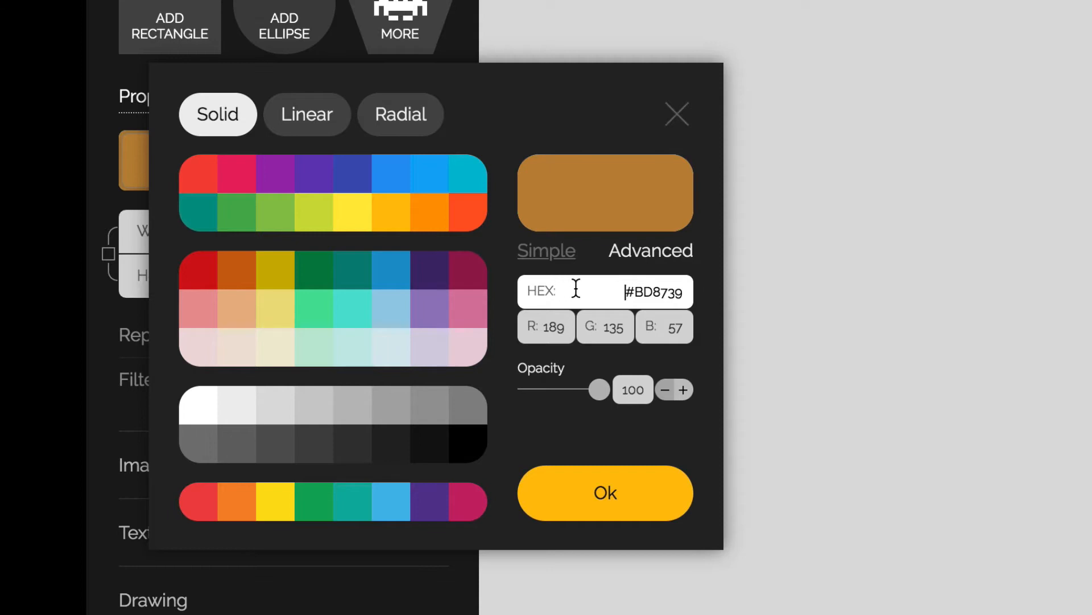
{"action": "left_click_drag", "start_coordinate": [577, 288], "coordinate": [693, 291]}
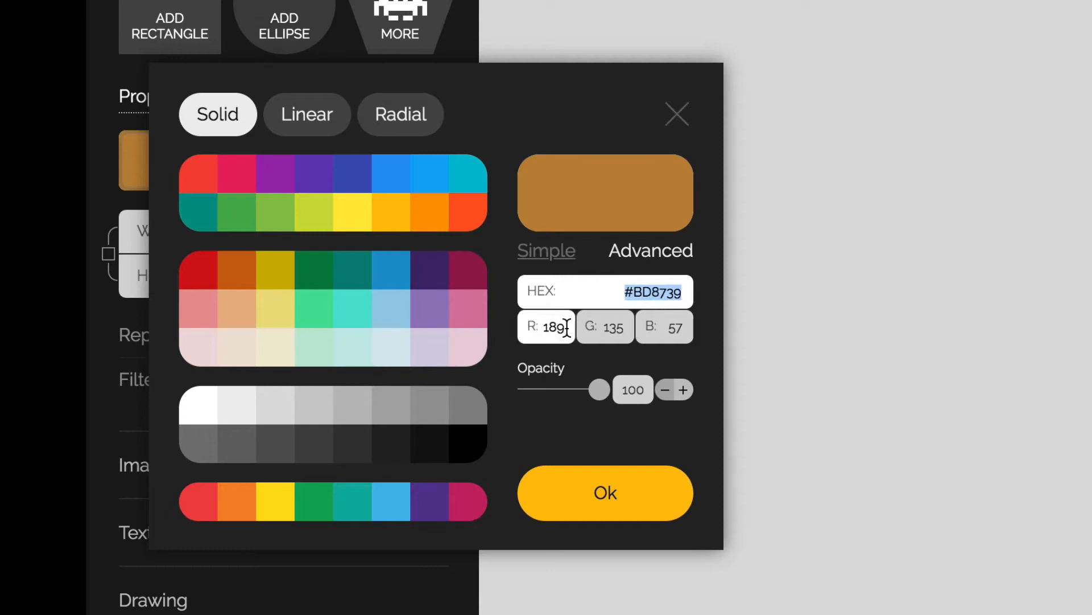
{"action": "double_click", "coordinate": [535, 329]}
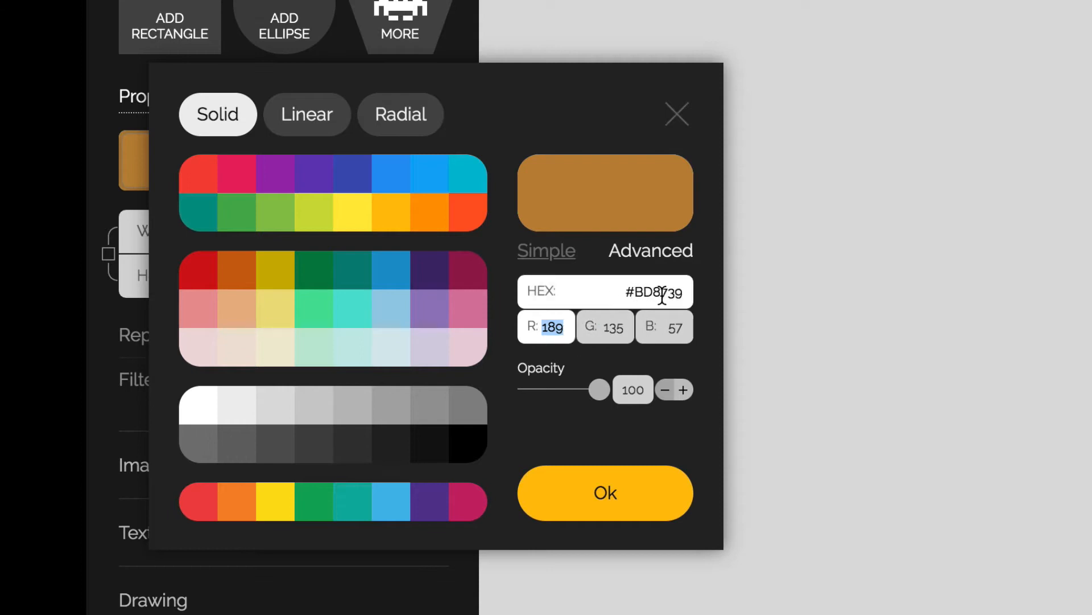
{"action": "left_click_drag", "start_coordinate": [625, 292], "coordinate": [661, 292]}
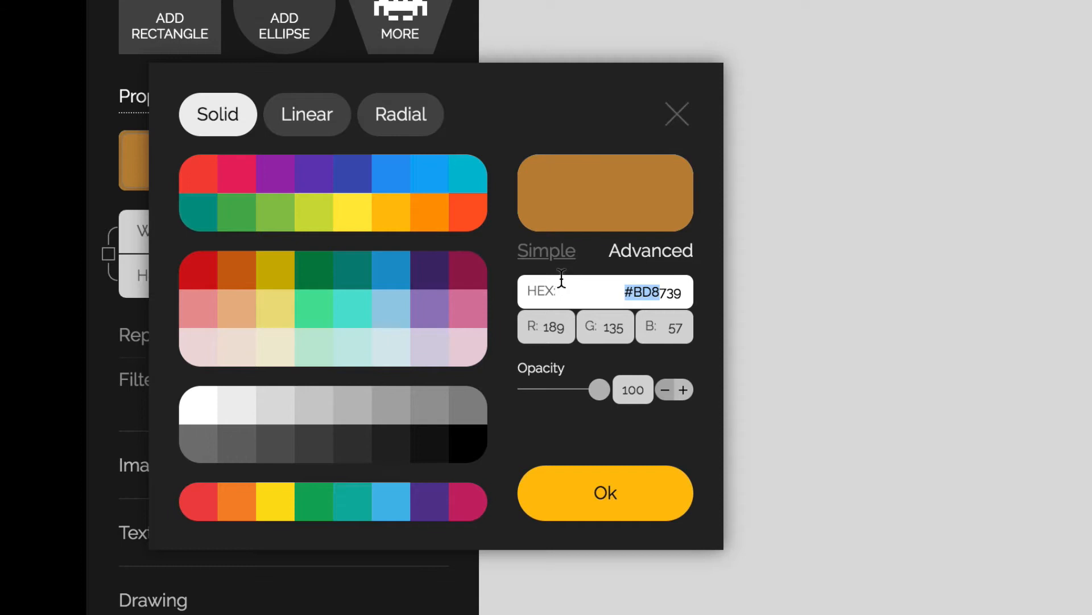
{"action": "left_click", "coordinate": [340, 124]}
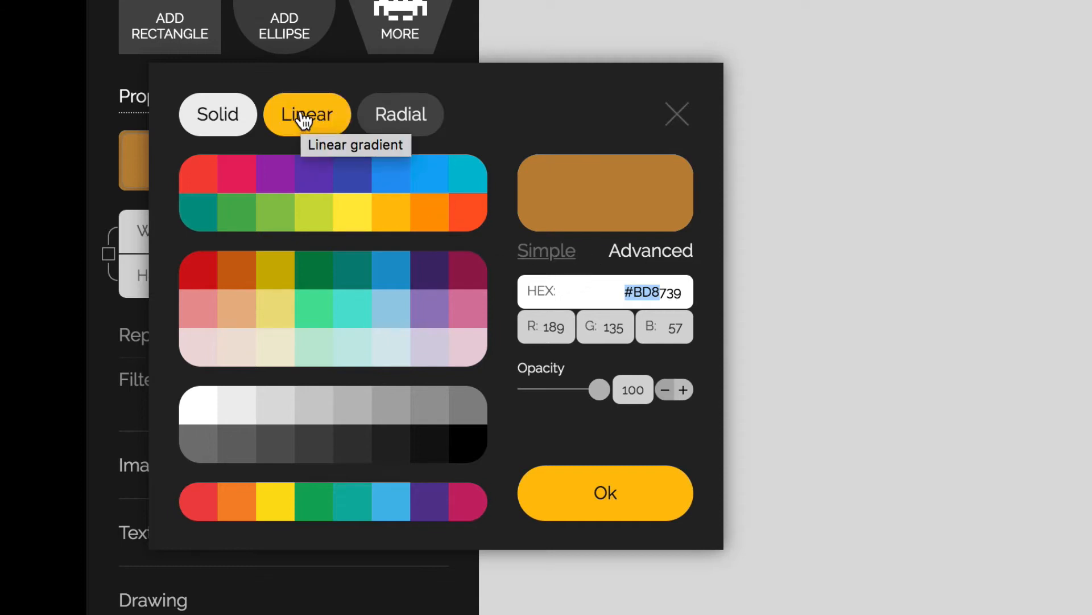
{"action": "left_click", "coordinate": [304, 121]}
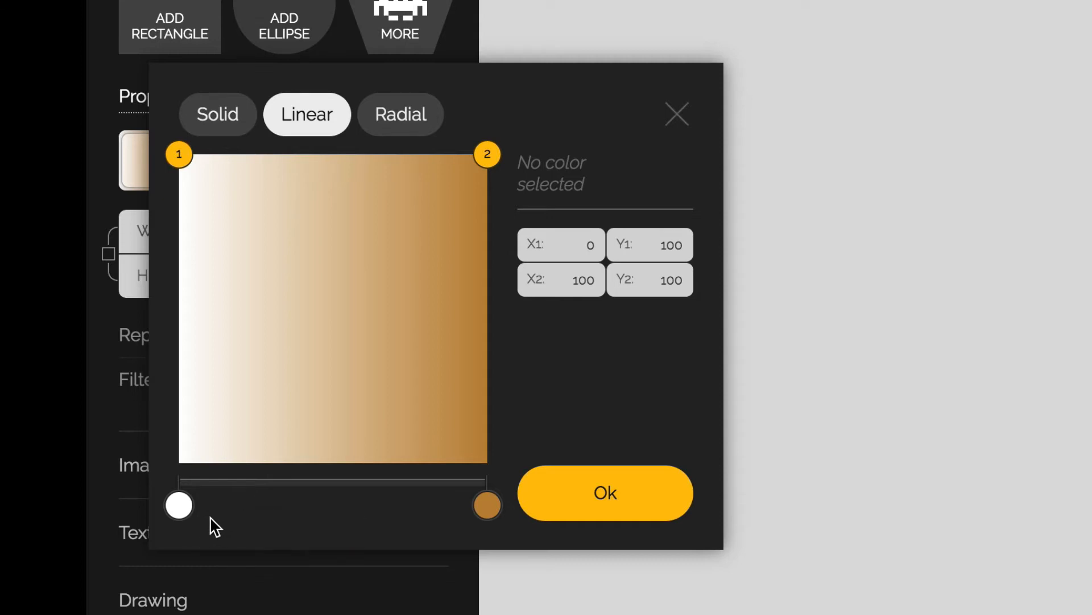
- Recolor the gradient's white starting stop to a medium light blue using the advanced color picker
{"action": "left_click", "coordinate": [180, 506]}
{"action": "mouse_move", "coordinate": [181, 510]}
{"action": "left_mouse_down"}
{"action": "mouse_move", "coordinate": [383, 512]}
{"action": "mouse_move", "coordinate": [135, 517]}
{"action": "mouse_move", "coordinate": [198, 512]}
{"action": "mouse_move", "coordinate": [181, 506]}
{"action": "left_mouse_up"}
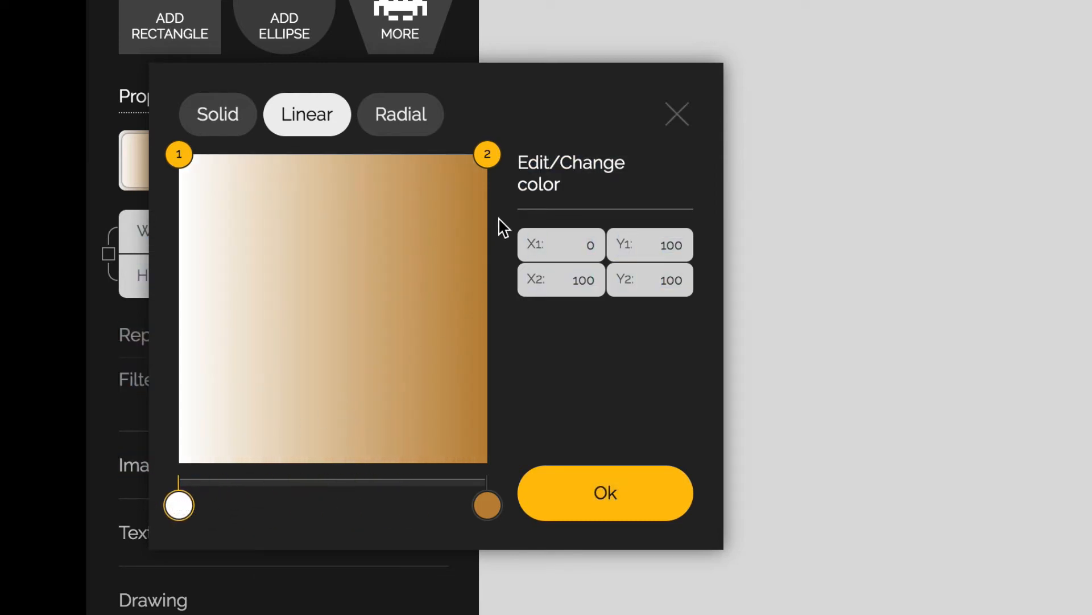
{"action": "left_click", "coordinate": [581, 177]}
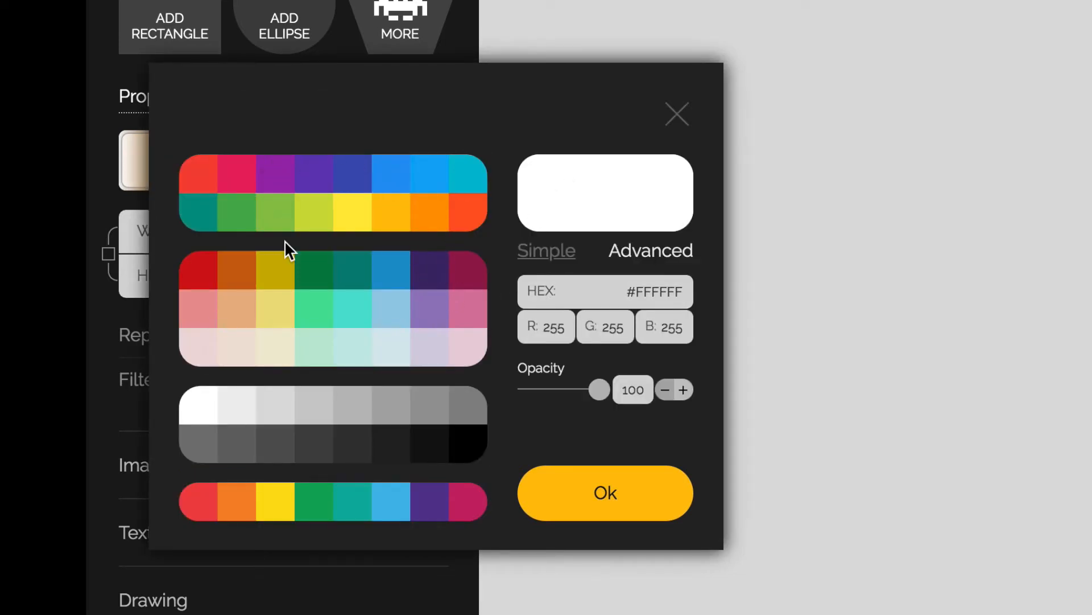
{"action": "left_click", "coordinate": [658, 258]}
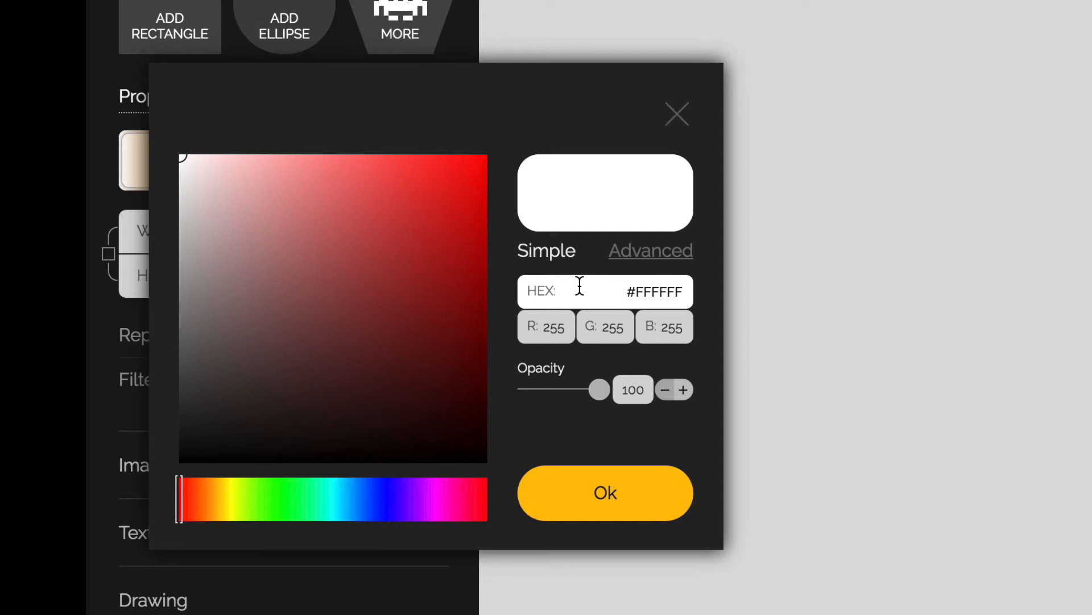
{"action": "left_click_drag", "start_coordinate": [237, 500], "coordinate": [340, 504]}
{"action": "left_click_drag", "start_coordinate": [365, 319], "coordinate": [342, 209]}
{"action": "left_click", "coordinate": [604, 492]}
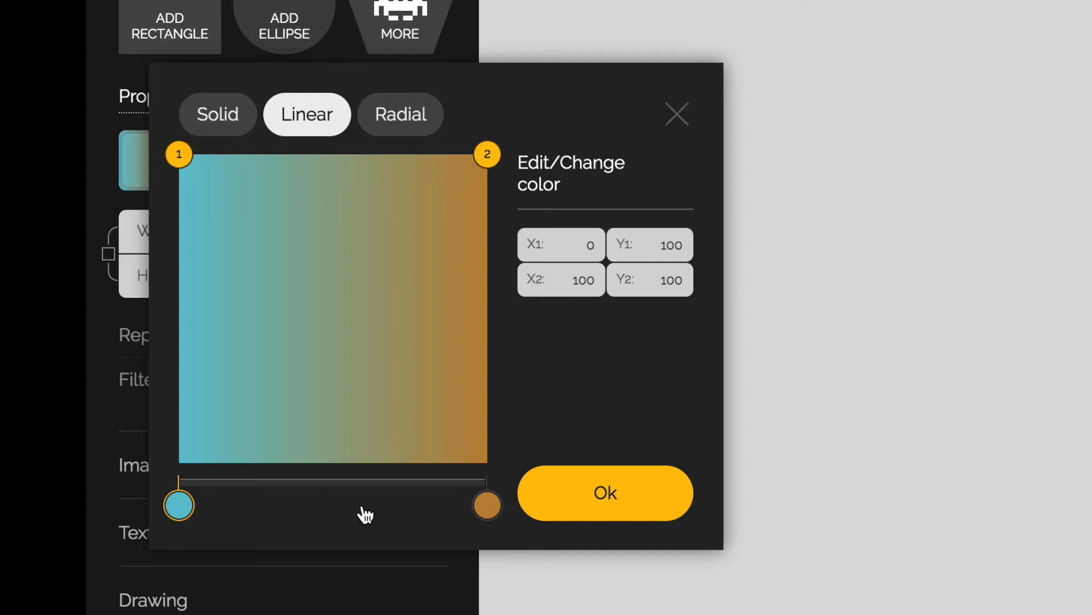
- Add three white color stops spaced between the gradient's blue and brown end stops
{"action": "left_click", "coordinate": [263, 506]}
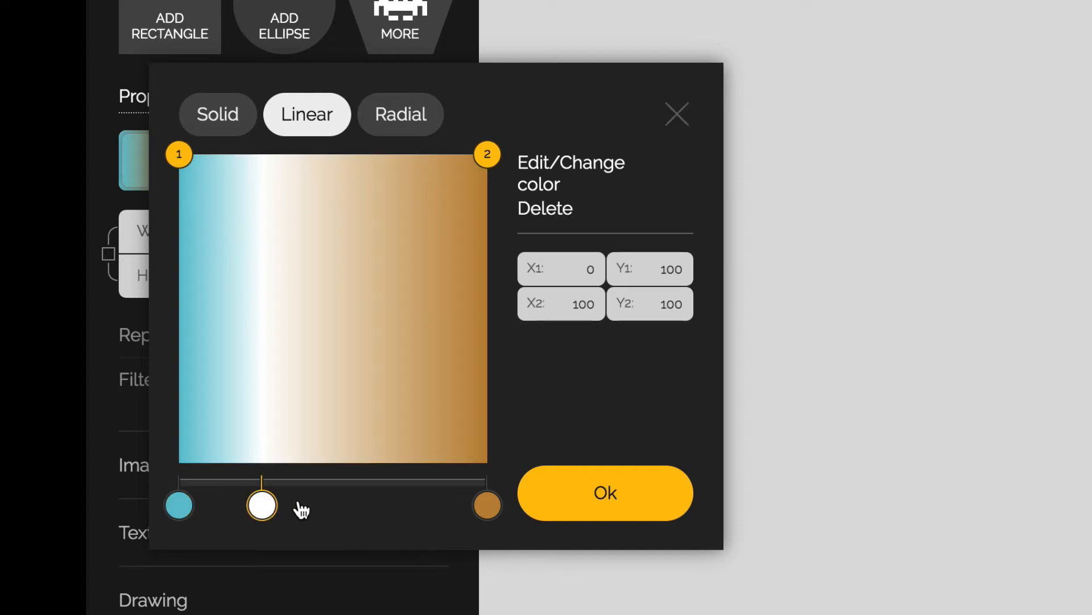
{"action": "left_click", "coordinate": [343, 508]}
{"action": "left_click", "coordinate": [414, 510]}
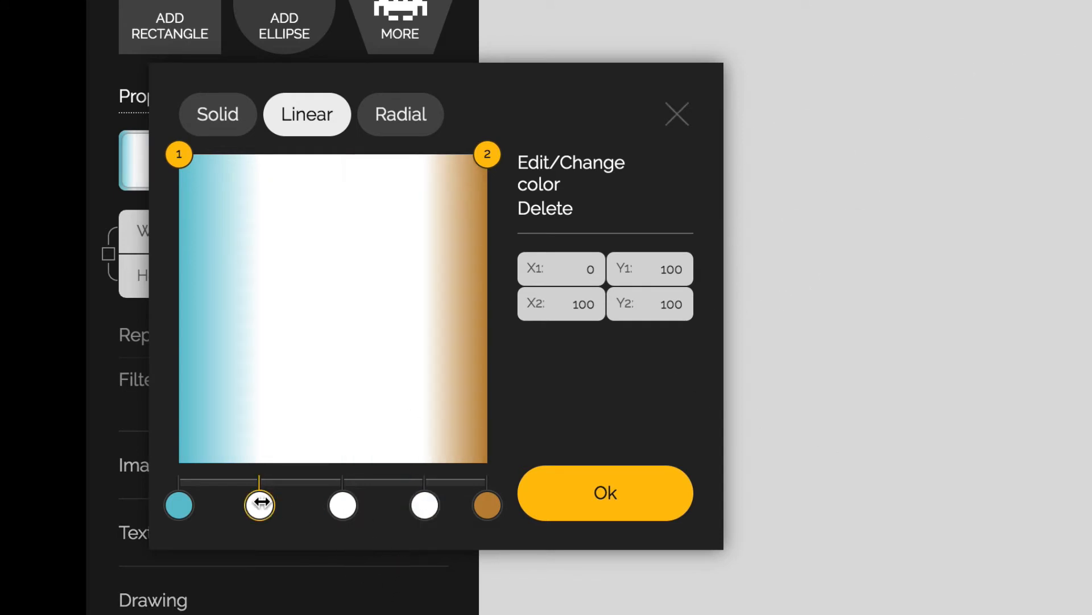
- Delete the two white stops nearest the blue end and move the remaining white stop near the gradient's middle
{"action": "mouse_move", "coordinate": [259, 504]}
{"action": "left_mouse_down"}
{"action": "mouse_move", "coordinate": [290, 505]}
{"action": "mouse_move", "coordinate": [263, 507]}
{"action": "left_mouse_up"}
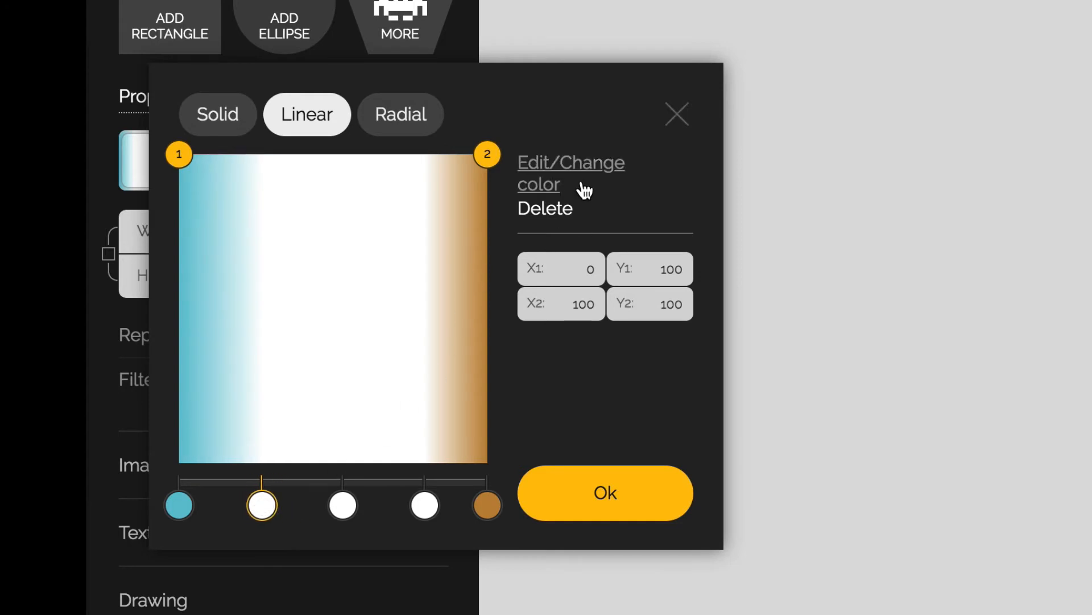
{"action": "left_click", "coordinate": [549, 218]}
{"action": "left_click", "coordinate": [344, 505]}
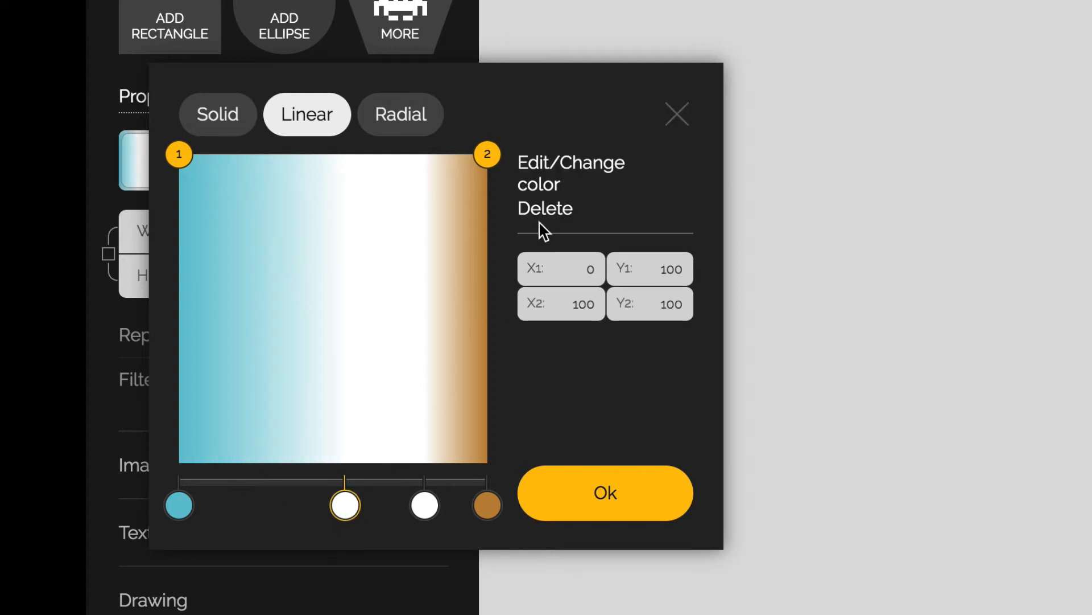
{"action": "left_click", "coordinate": [550, 217]}
{"action": "left_click_drag", "start_coordinate": [426, 506], "coordinate": [339, 505]}
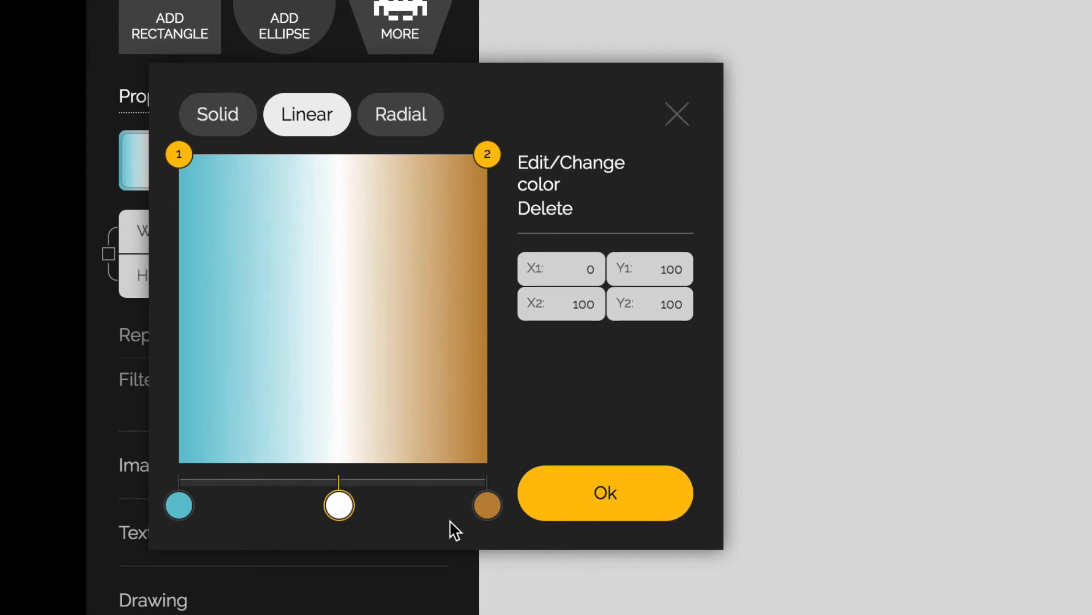
- Recolor the brown end stop to light blue #8ED3DE sampled from the heart, and center the white stop in the gradient
{"action": "left_click", "coordinate": [482, 513]}
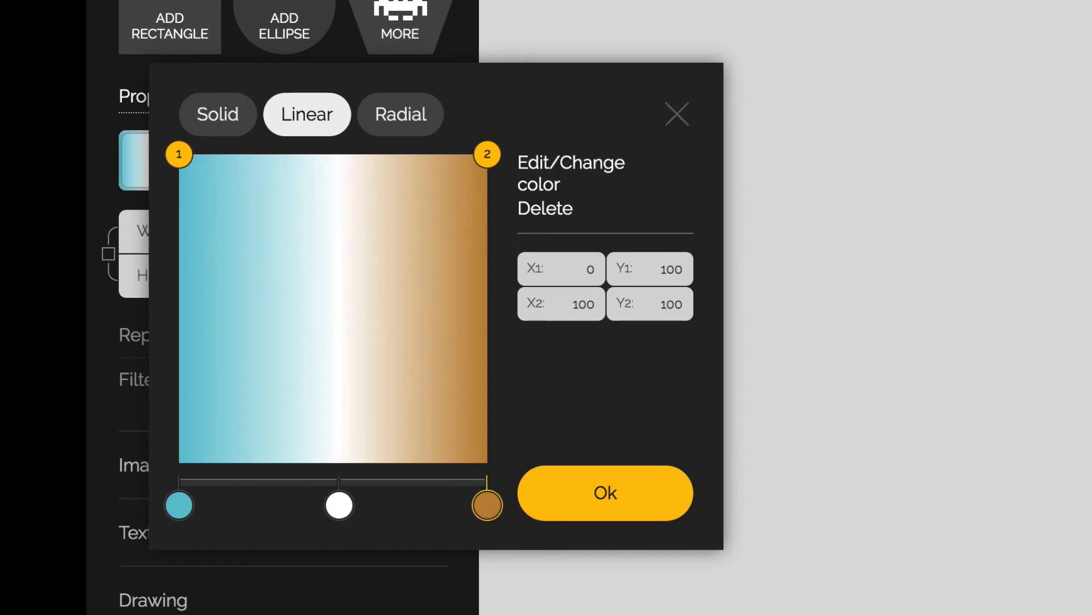
{"action": "left_click", "coordinate": [929, 503]}
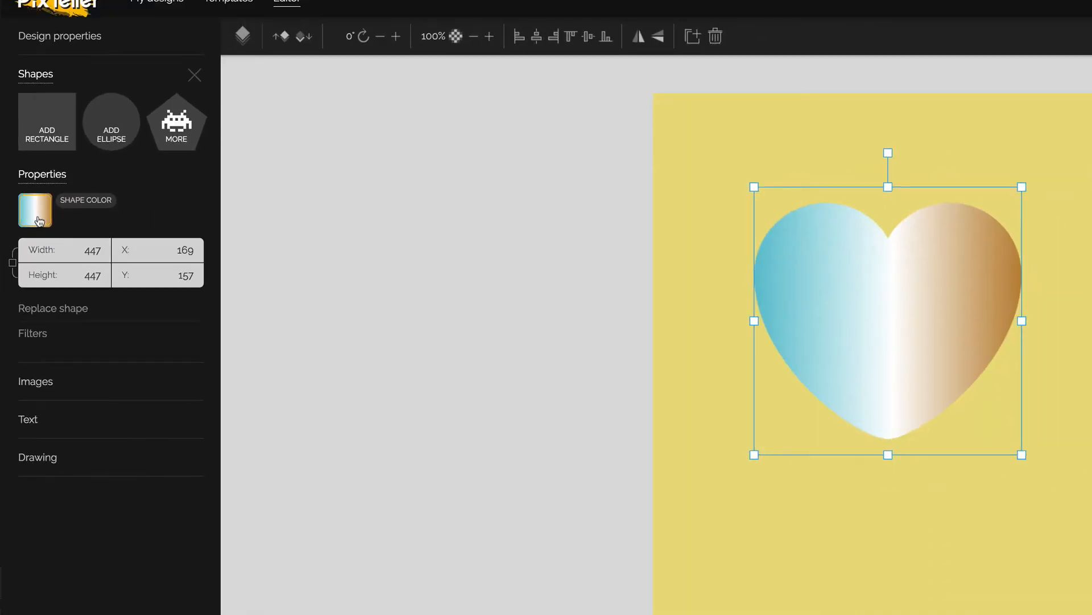
{"action": "left_click", "coordinate": [39, 221]}
{"action": "left_click", "coordinate": [224, 403]}
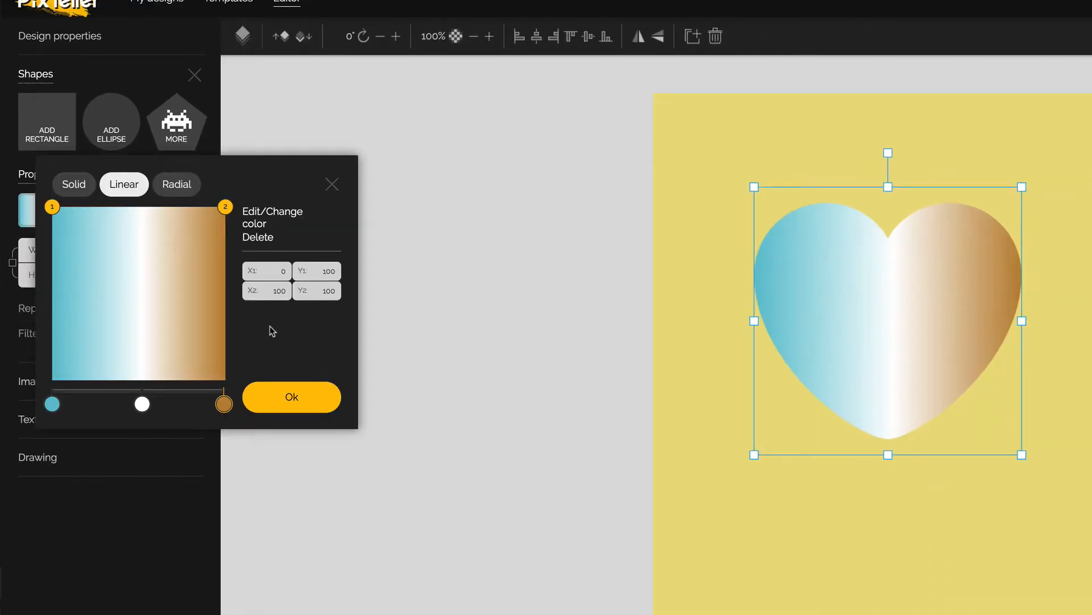
{"action": "left_click", "coordinate": [281, 214]}
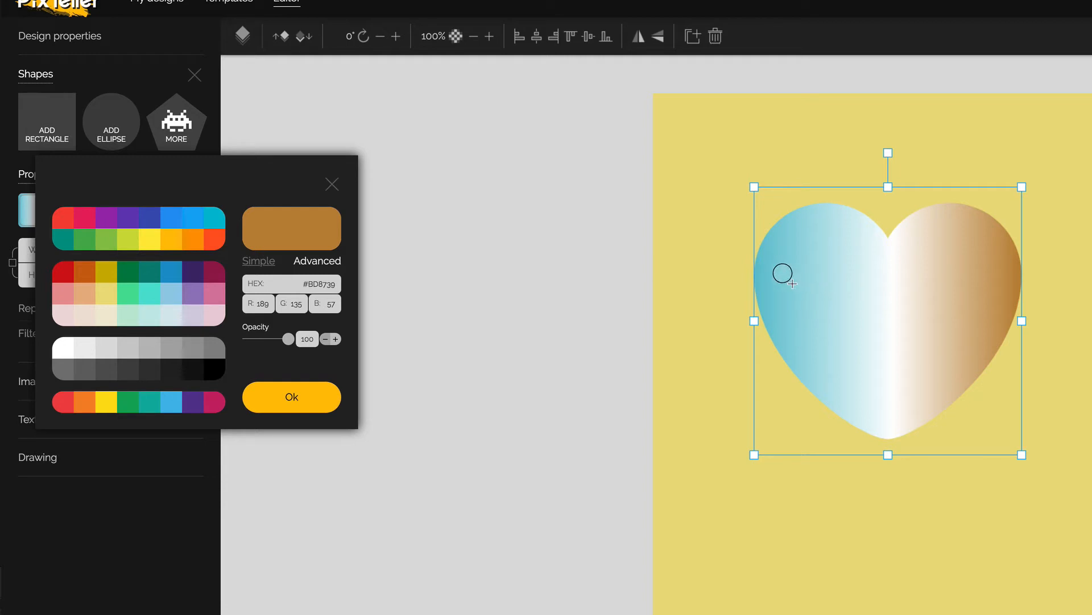
{"action": "left_click", "coordinate": [783, 273]}
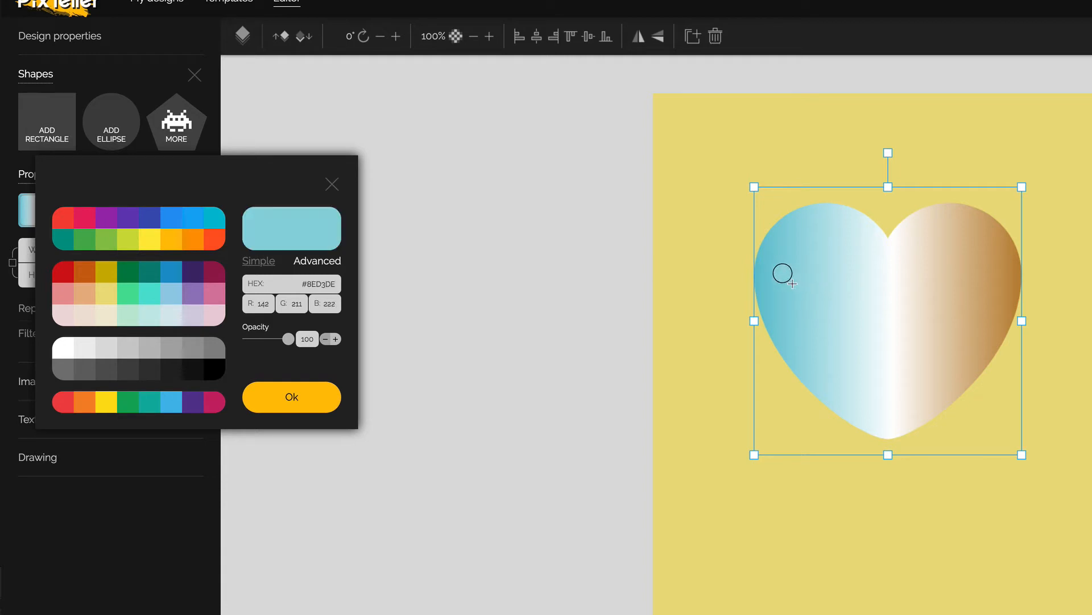
{"action": "left_click", "coordinate": [305, 407]}
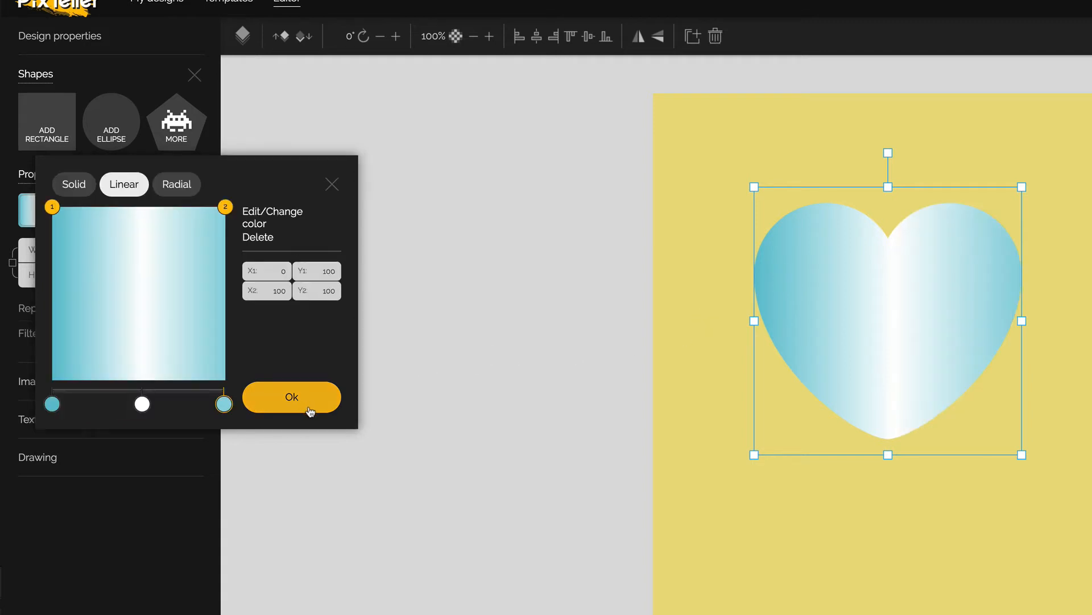
{"action": "left_click_drag", "start_coordinate": [144, 409], "coordinate": [137, 405]}
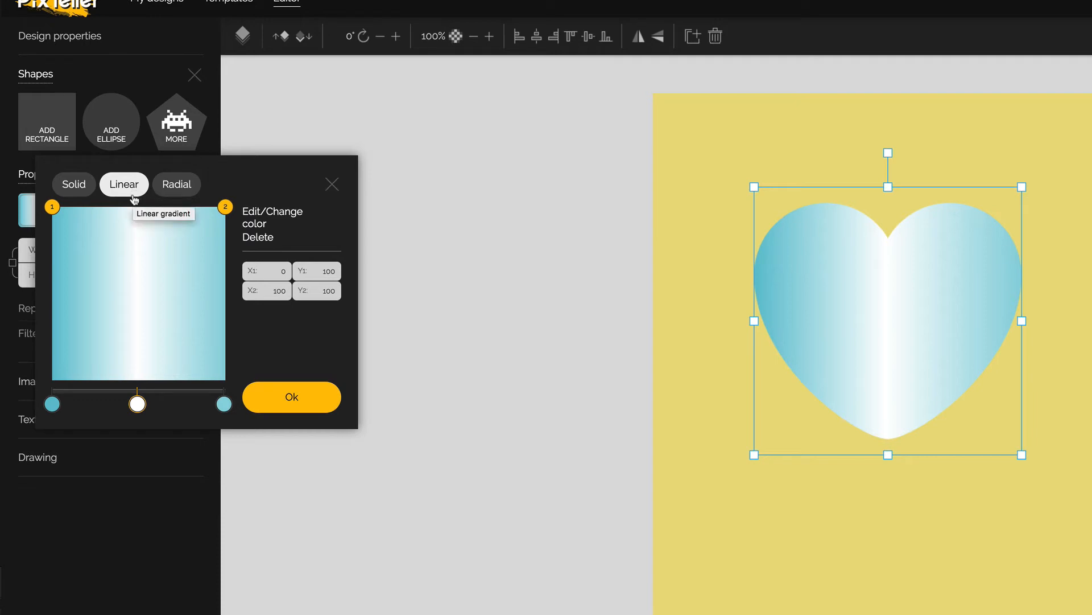
{"action": "left_click", "coordinate": [285, 408]}
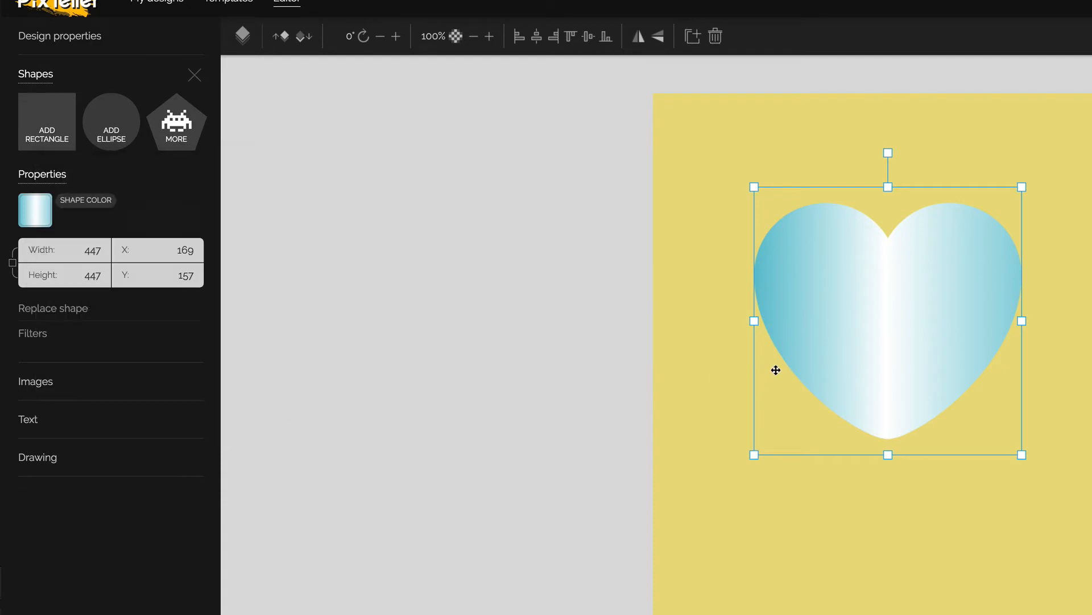
- Move the heart to the canvas's upper-left area and add a jagged-edged circle about 409 px wide to its right
{"action": "left_click_drag", "start_coordinate": [846, 347], "coordinate": [783, 282]}
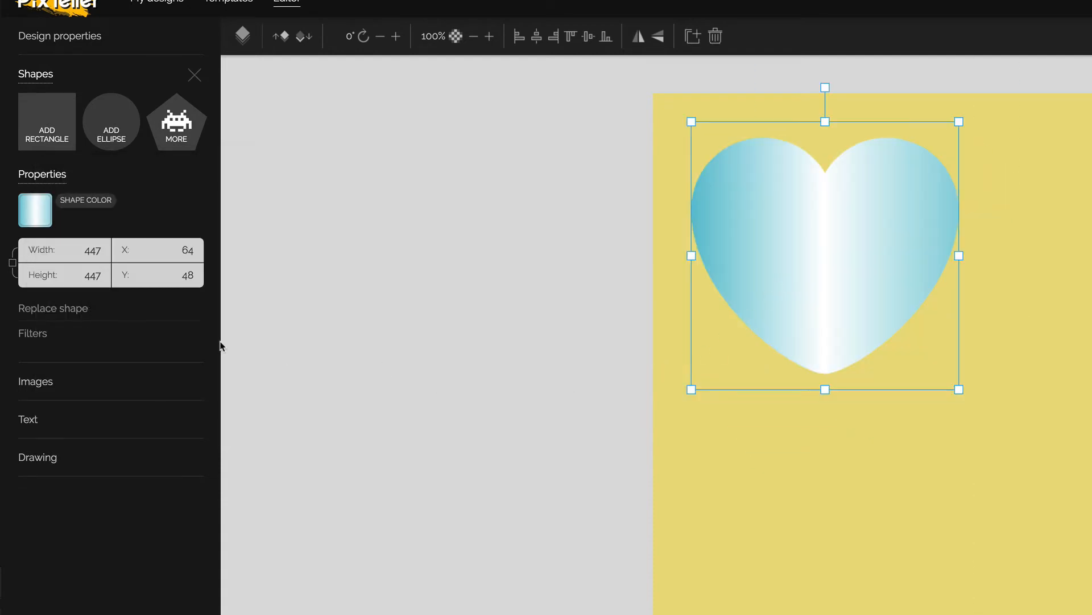
{"action": "left_click", "coordinate": [186, 139]}
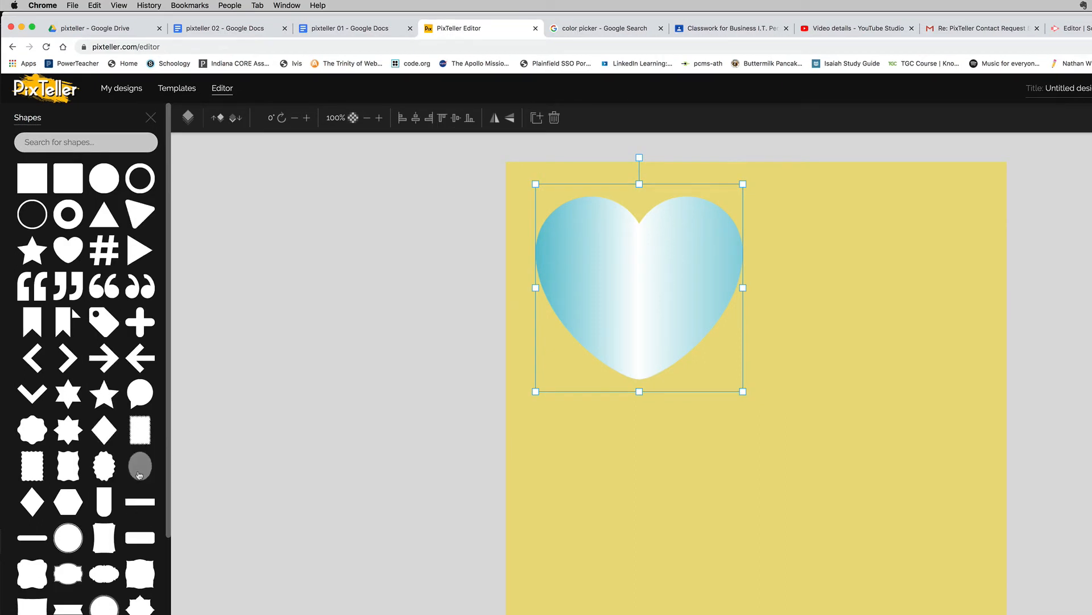
{"action": "left_click", "coordinate": [140, 475]}
{"action": "left_click_drag", "start_coordinate": [528, 191], "coordinate": [809, 245]}
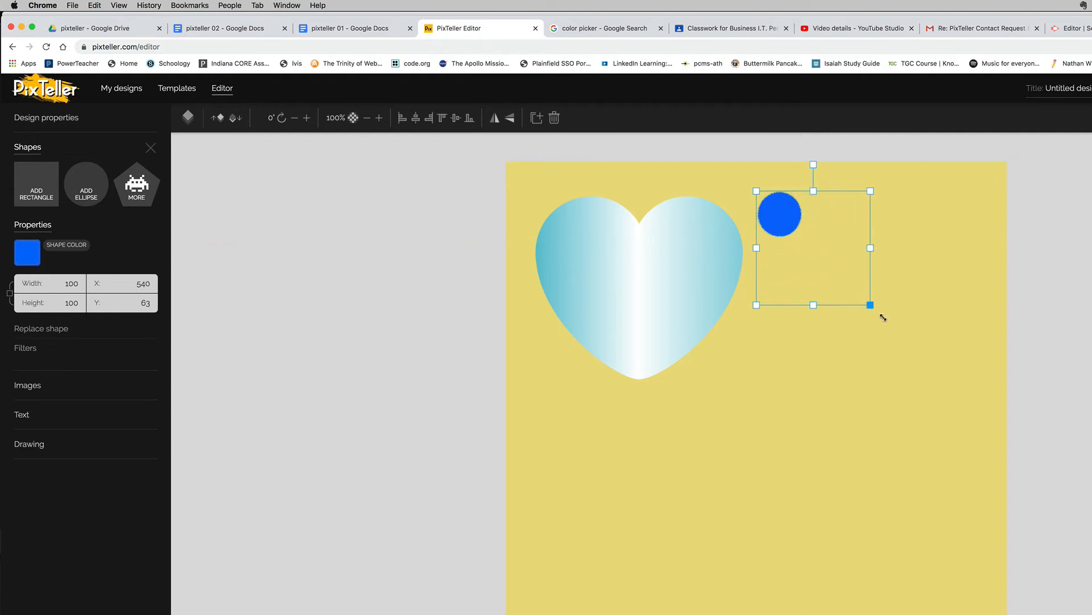
{"action": "left_click_drag", "start_coordinate": [884, 317], "coordinate": [944, 380]}
{"action": "left_click_drag", "start_coordinate": [863, 320], "coordinate": [879, 315]}
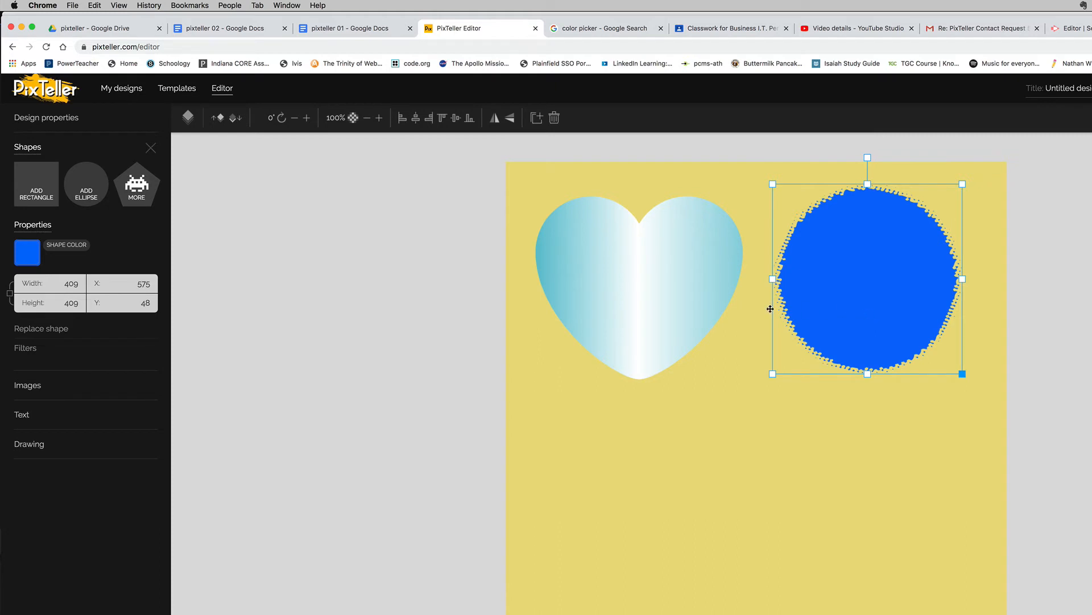
- Fill the jagged circle with a radial gradient and shift its center up and left to X 24, Y 69
{"action": "left_click", "coordinate": [31, 259]}
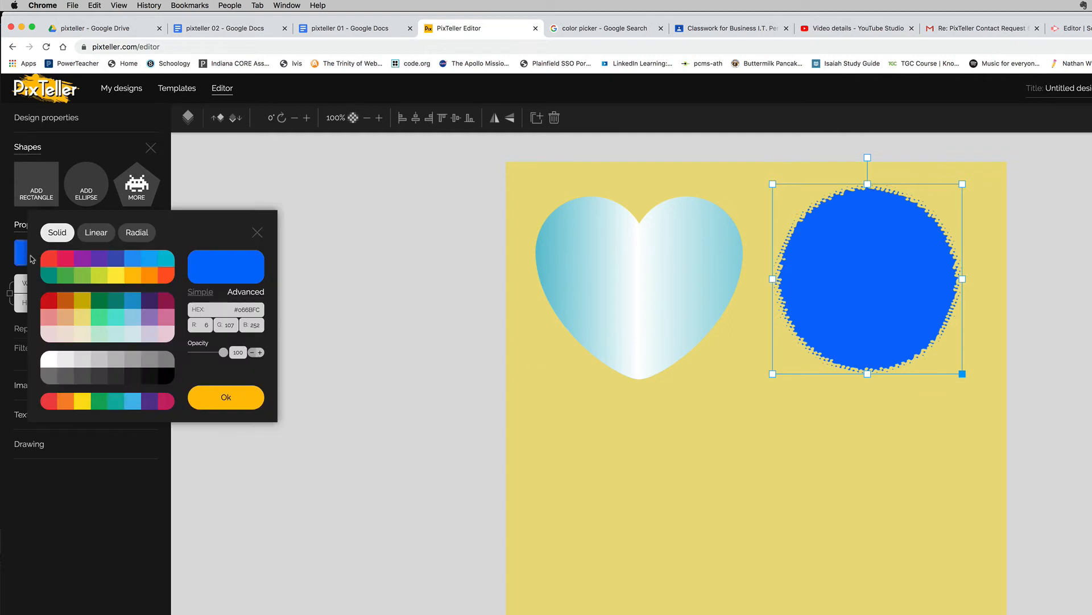
{"action": "left_click", "coordinate": [147, 235]}
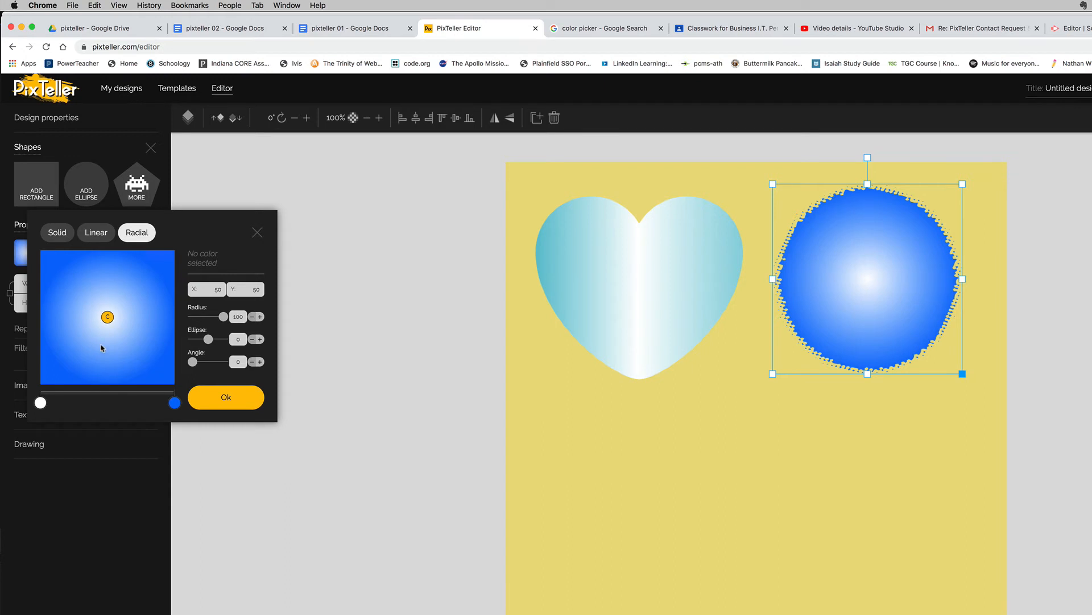
{"action": "left_click_drag", "start_coordinate": [107, 317], "coordinate": [72, 291]}
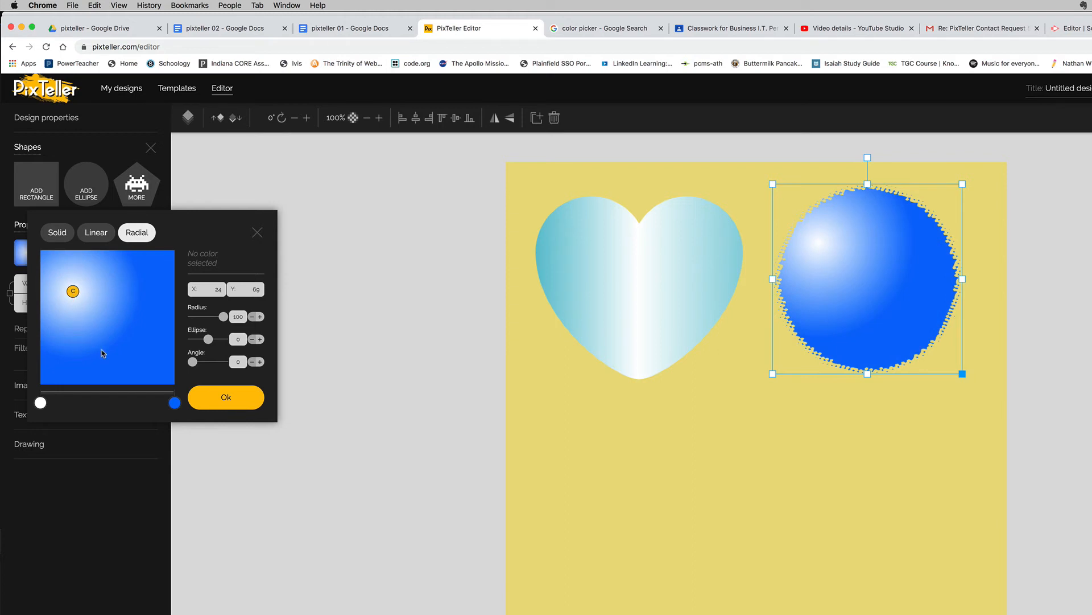
- Add two white stops between the radial gradient's ends and recolor the one nearer the blue end to orange
{"action": "left_click", "coordinate": [91, 406]}
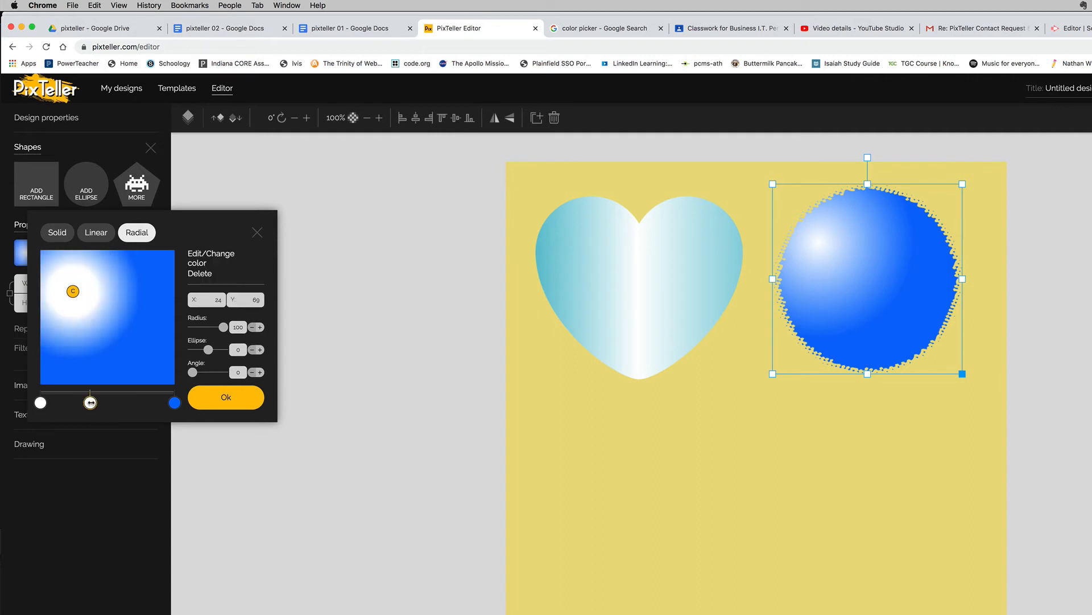
{"action": "left_click", "coordinate": [124, 406]}
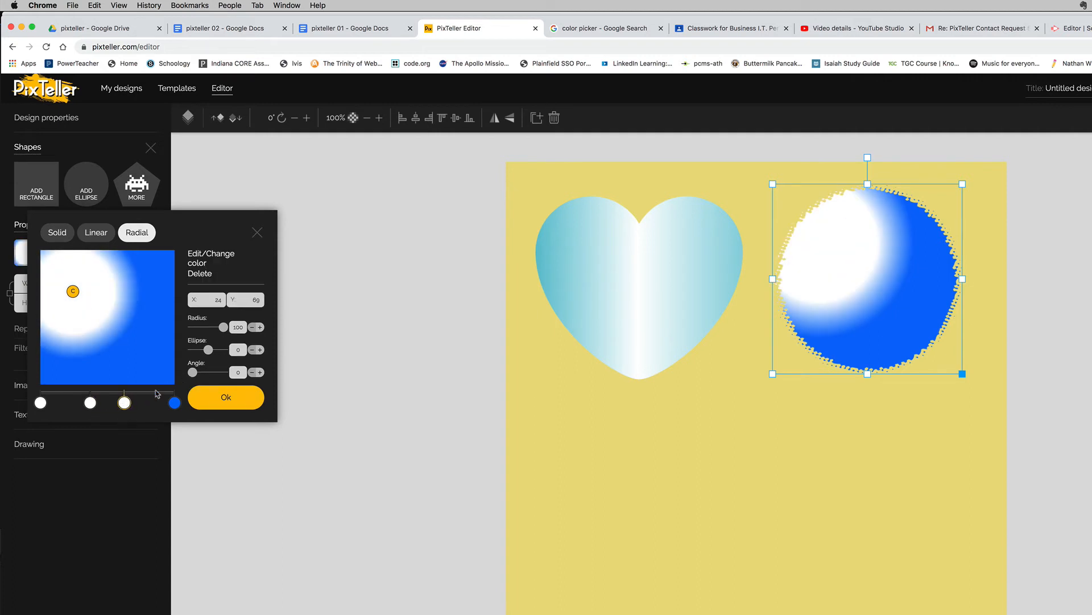
{"action": "left_click", "coordinate": [219, 256]}
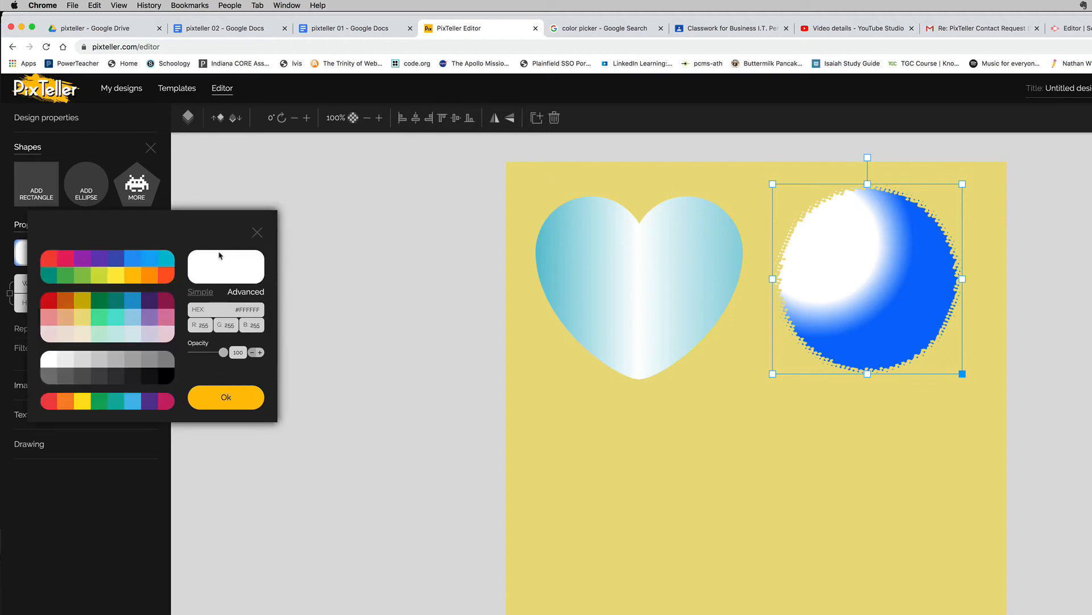
{"action": "left_click", "coordinate": [151, 278]}
{"action": "left_click", "coordinate": [204, 395]}
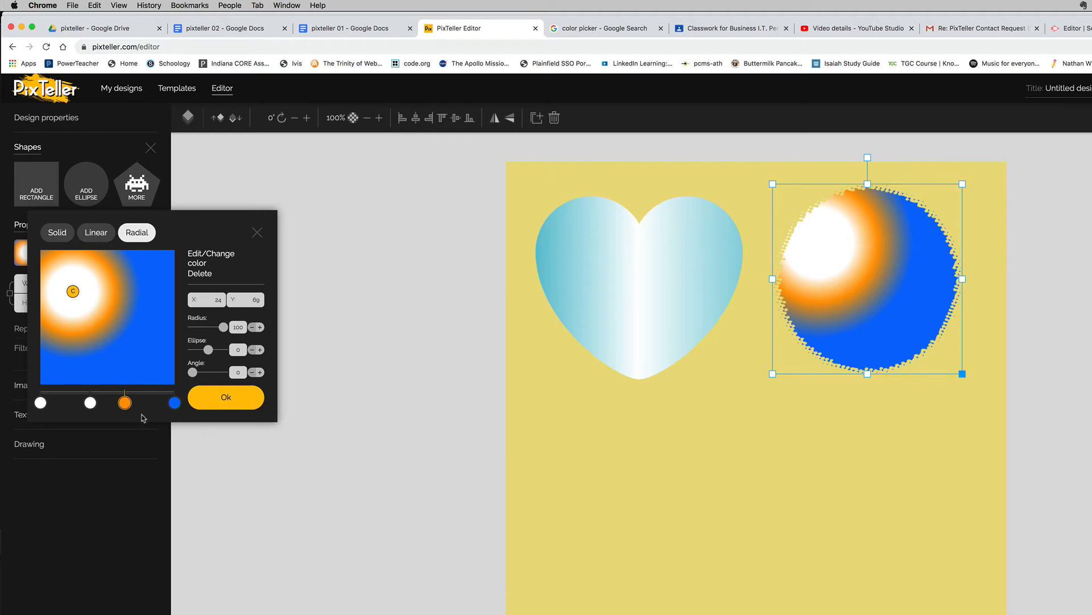
- Delete the blue end stop, shift the orange stop slightly inward, and add a white stop beyond it
{"action": "left_click", "coordinate": [174, 404]}
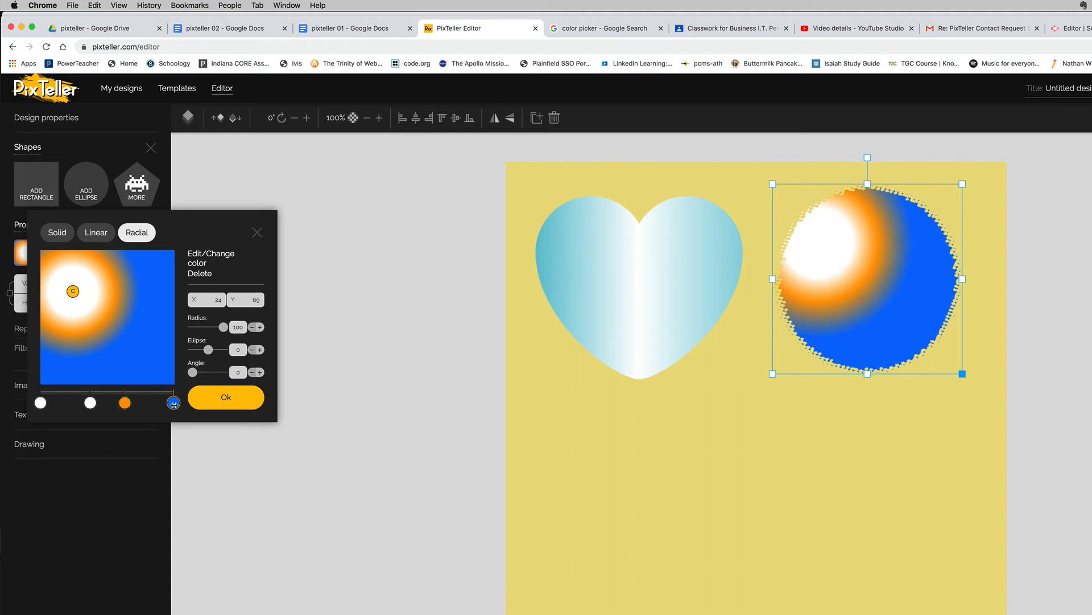
{"action": "left_click", "coordinate": [202, 274]}
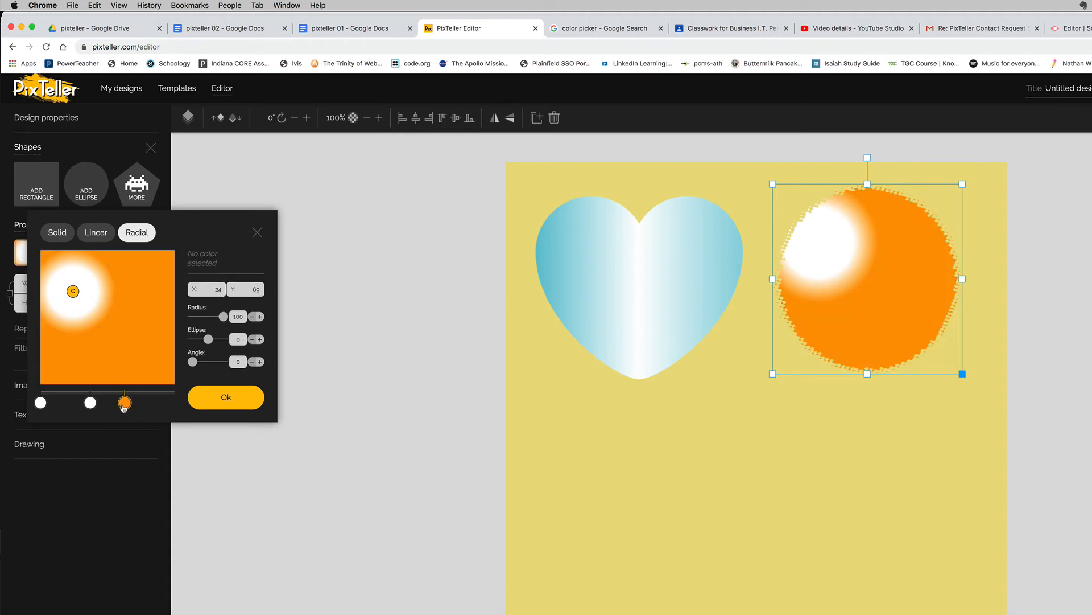
{"action": "left_click_drag", "start_coordinate": [123, 406], "coordinate": [120, 406]}
{"action": "left_click", "coordinate": [156, 403]}
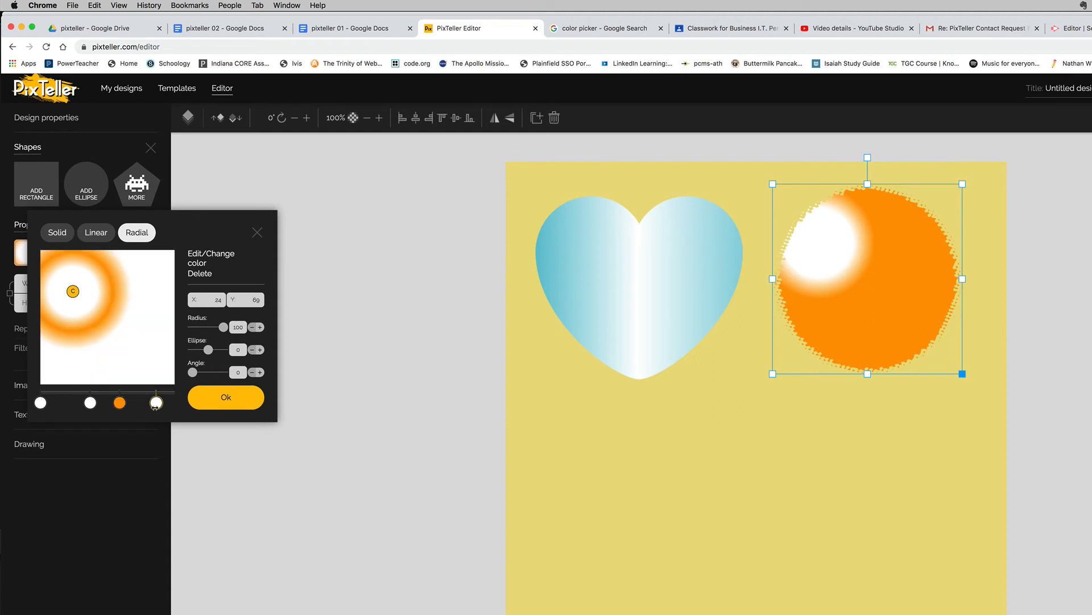
- Recolor the outermost white stop of the radial gradient to pure red #FF0000
{"action": "left_click", "coordinate": [206, 265]}
{"action": "left_click", "coordinate": [66, 260]}
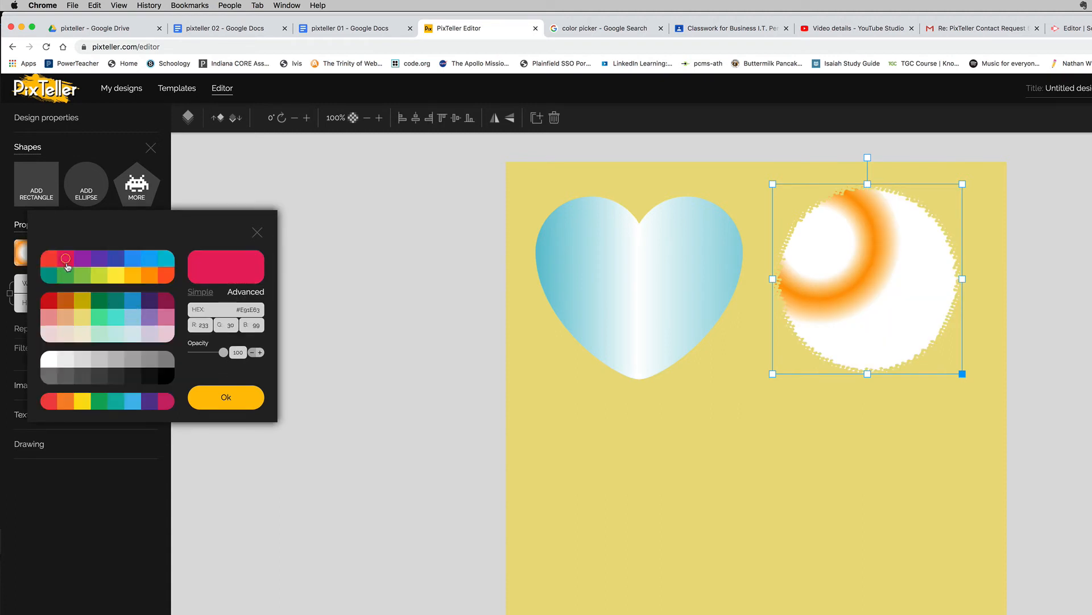
{"action": "left_click", "coordinate": [226, 398]}
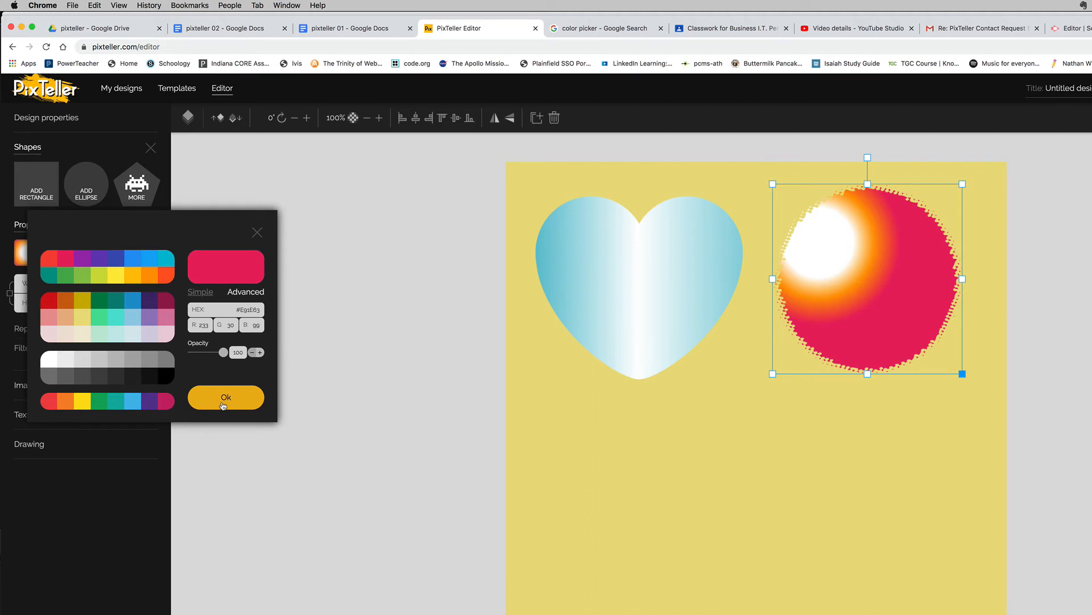
{"action": "left_click", "coordinate": [253, 292]}
{"action": "left_click", "coordinate": [172, 256]}
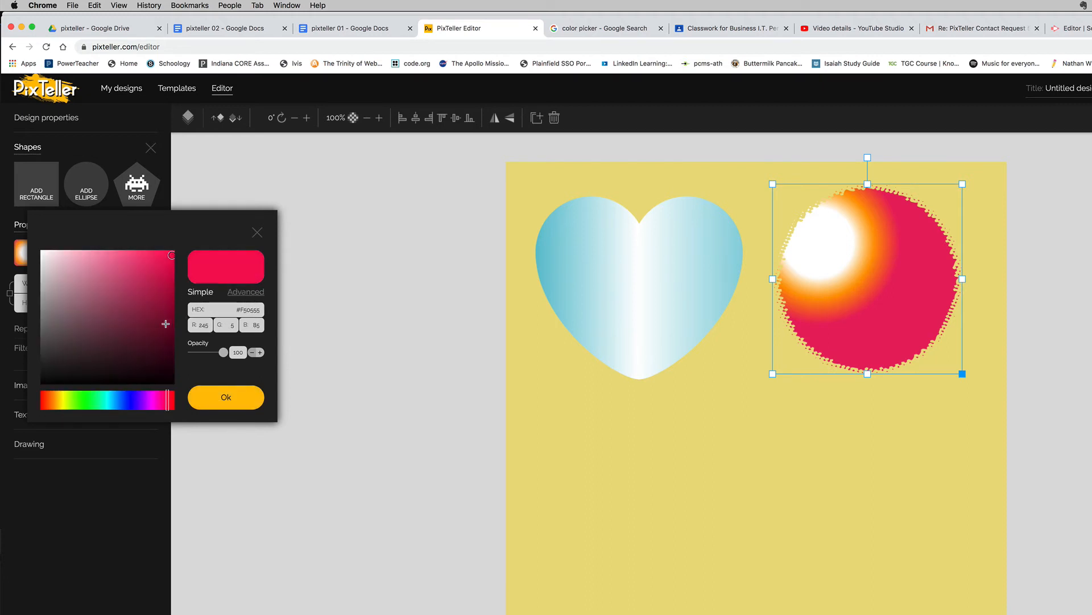
{"action": "left_click_drag", "start_coordinate": [169, 400], "coordinate": [191, 405]}
{"action": "left_click_drag", "start_coordinate": [169, 272], "coordinate": [180, 245]}
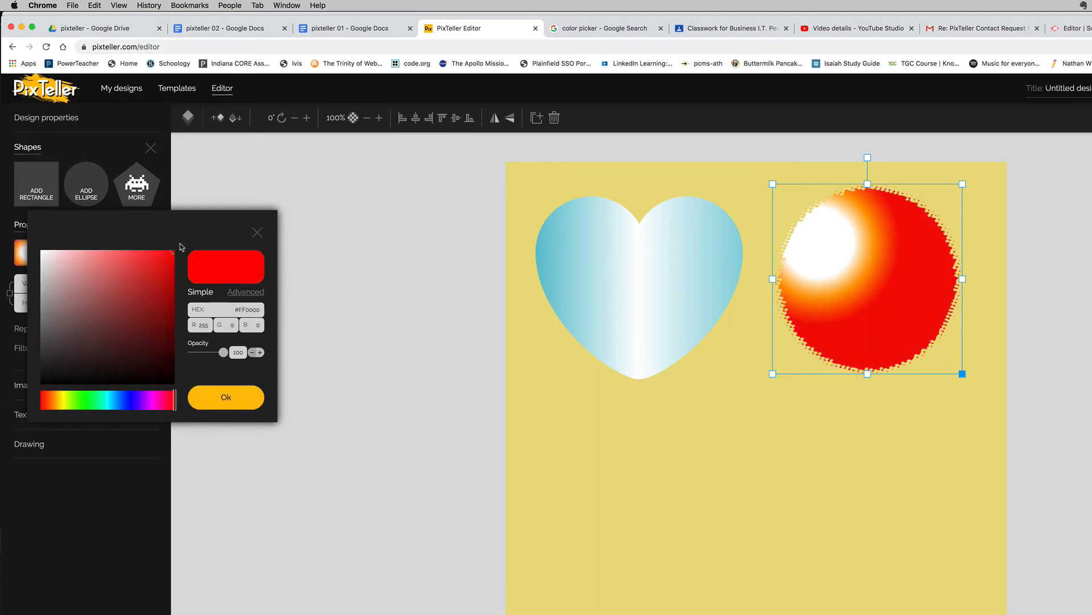
{"action": "left_click", "coordinate": [214, 404]}
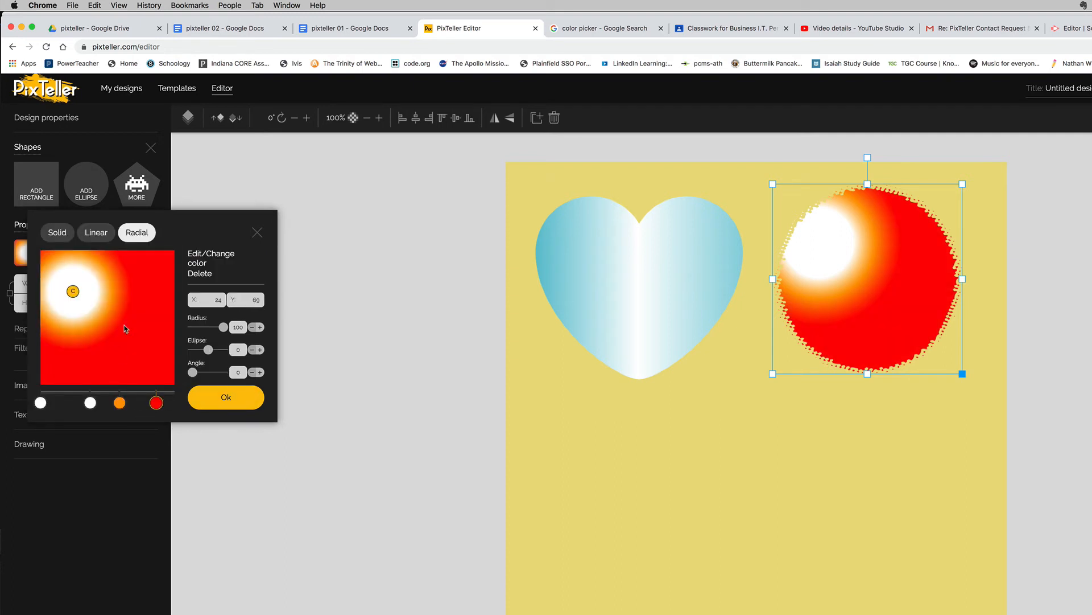
- Move the gradient center to X 28, Y 67, spread the color stops for smoother transitions, and apply the fill
{"action": "left_click_drag", "start_coordinate": [73, 291], "coordinate": [77, 294]}
{"action": "left_click_drag", "start_coordinate": [94, 399], "coordinate": [167, 404]}
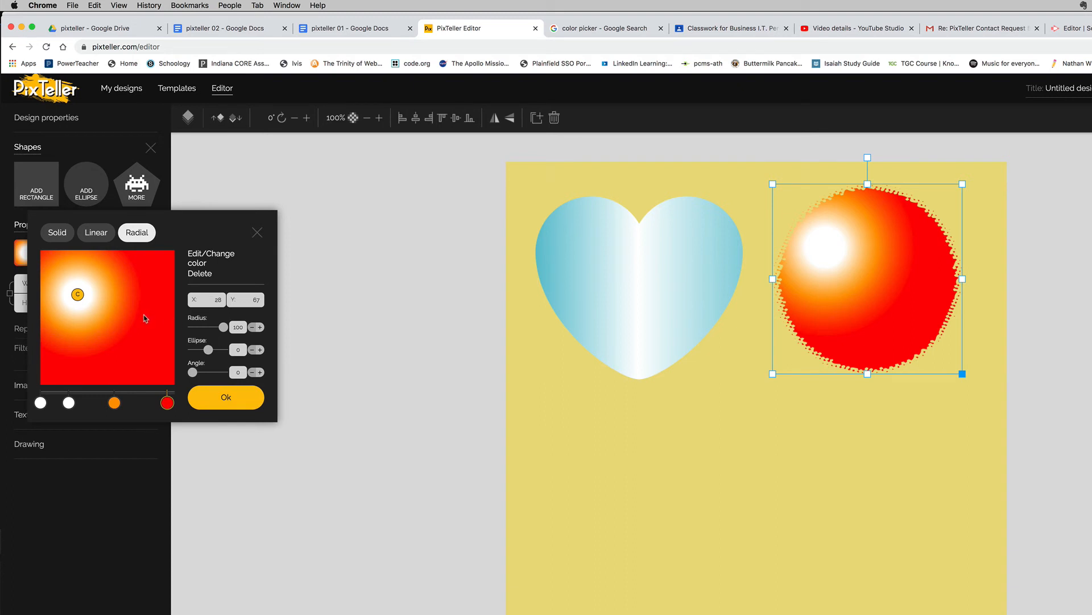
{"action": "left_click", "coordinate": [246, 346]}
{"action": "left_click", "coordinate": [226, 398]}
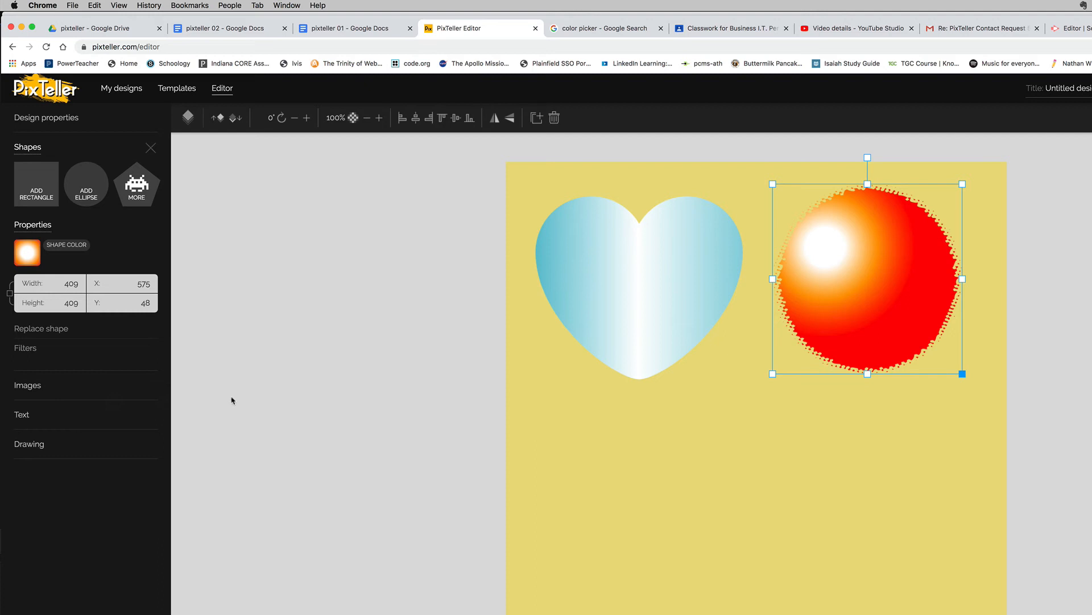
- Add a rounded square about 365 px wide and place it below the heart
{"action": "left_click", "coordinate": [135, 185]}
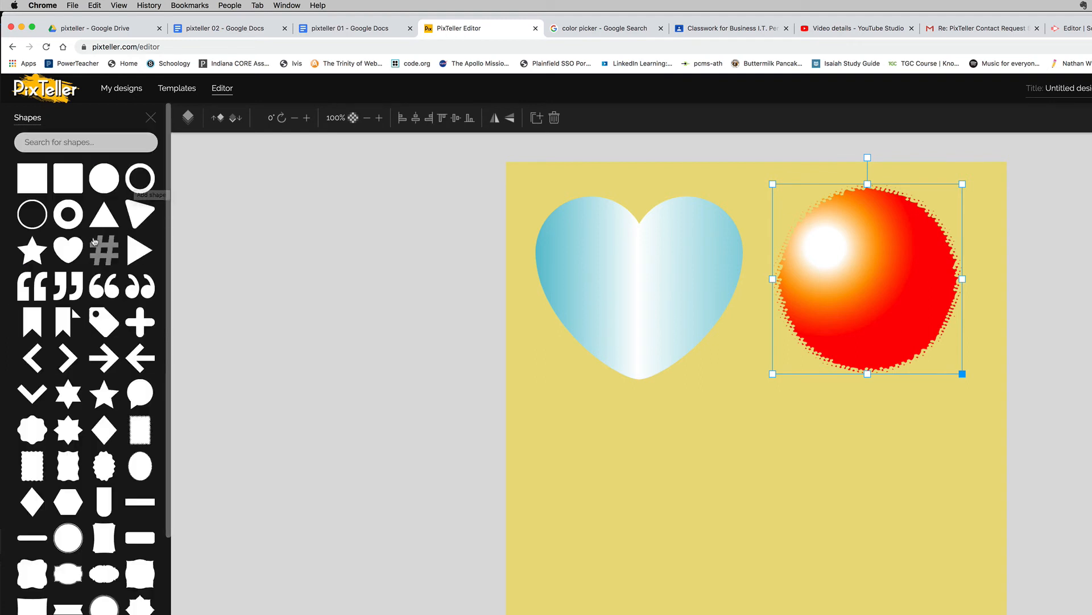
{"action": "left_click", "coordinate": [67, 181]}
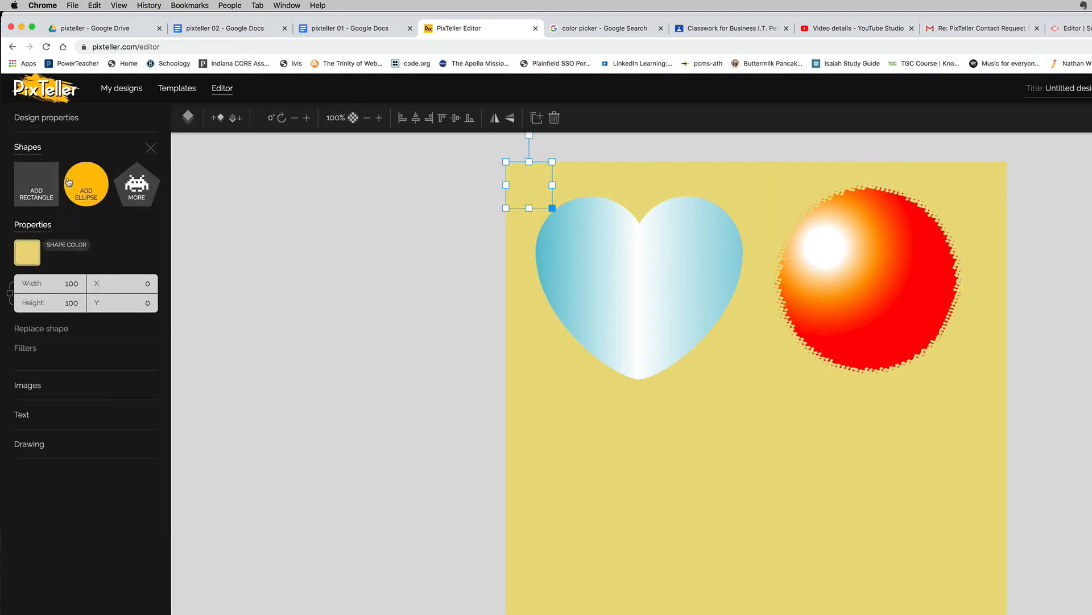
{"action": "left_click_drag", "start_coordinate": [535, 204], "coordinate": [575, 473]}
{"action": "left_click_drag", "start_coordinate": [636, 518], "coordinate": [710, 594]}
{"action": "left_click_drag", "start_coordinate": [630, 542], "coordinate": [633, 529]}
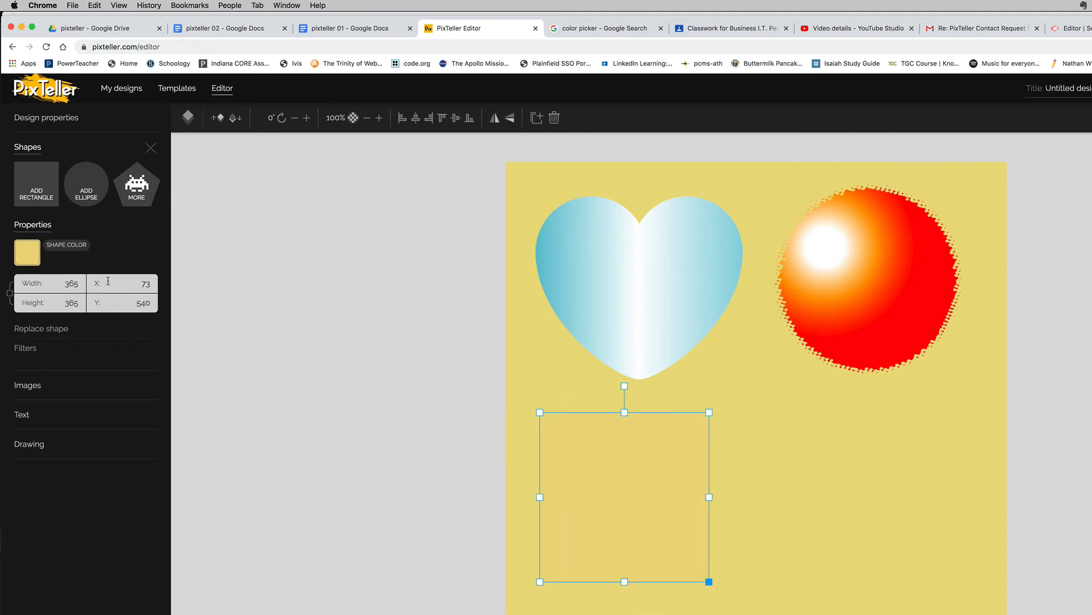
- Fill the rounded square below the heart with solid dark green
{"action": "left_click", "coordinate": [25, 259]}
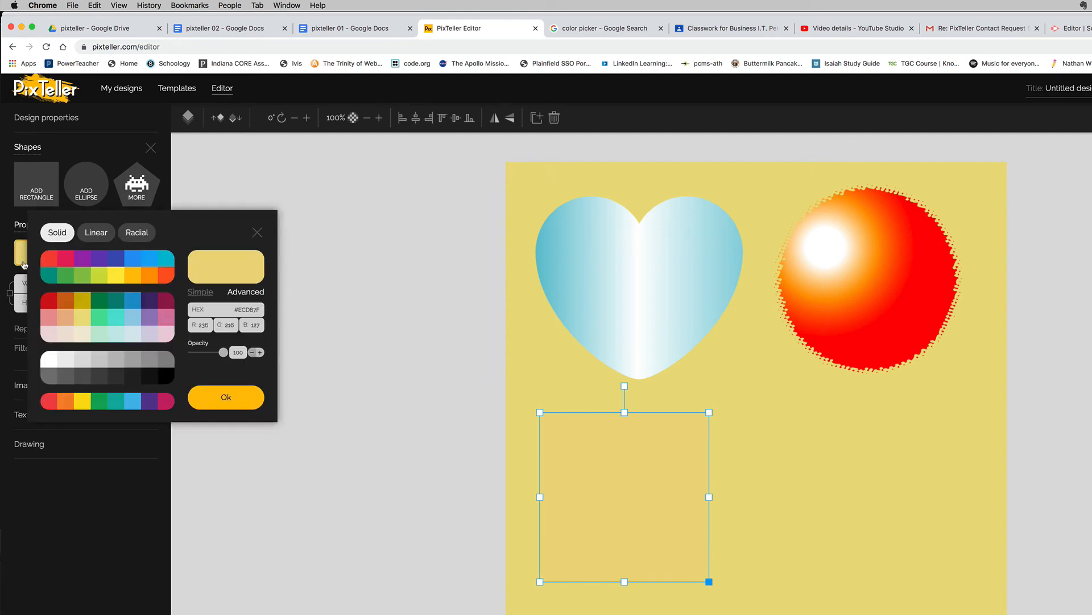
{"action": "left_click", "coordinate": [99, 301]}
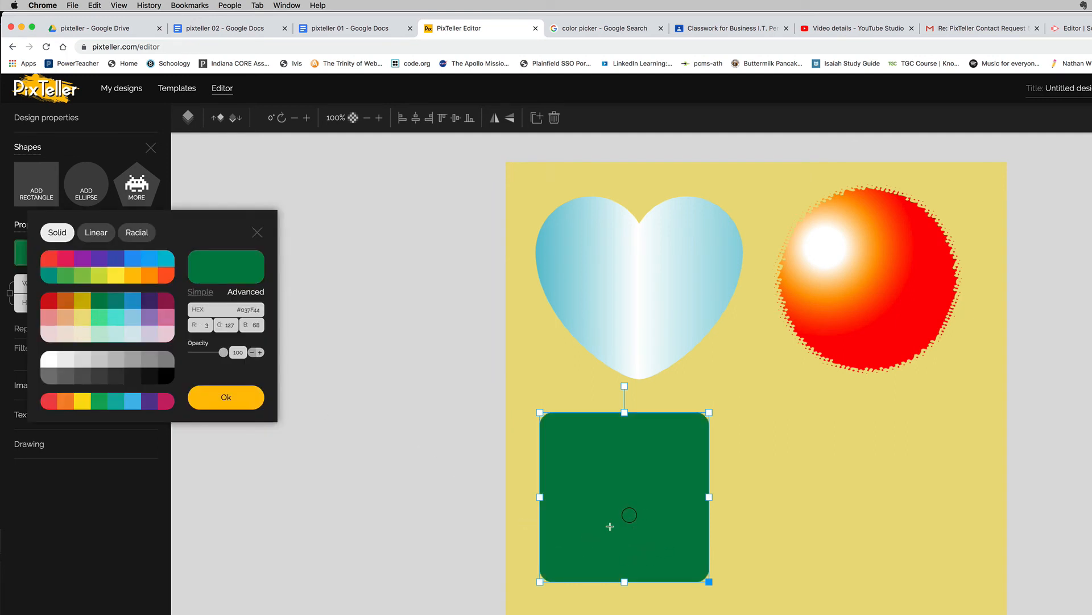
{"action": "left_click", "coordinate": [237, 398]}
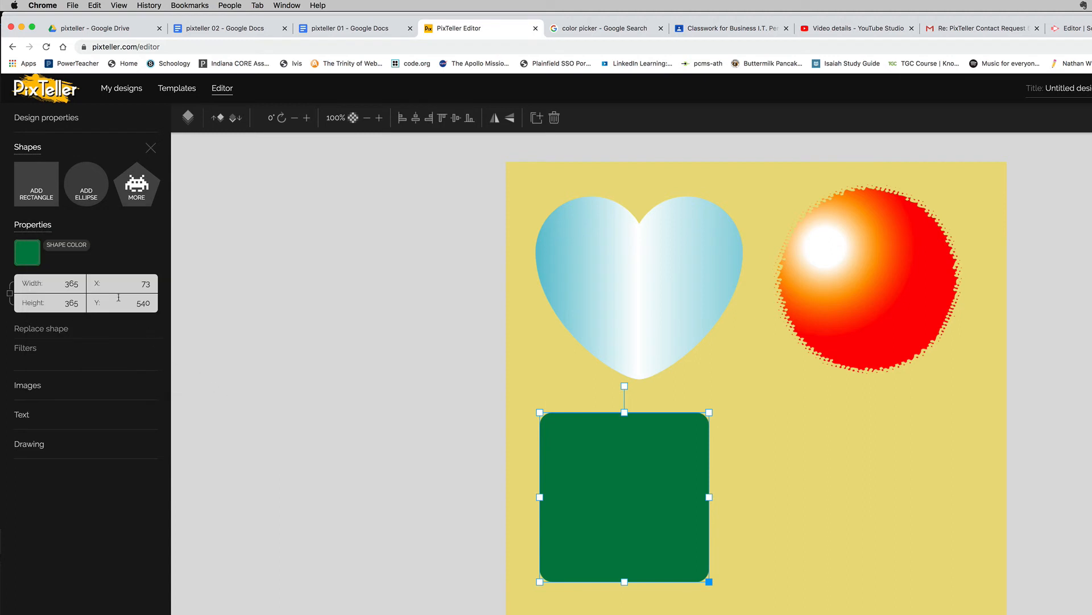
- Add a second rounded square about 352 px wide overlapping the green square's lower-right corner, and nudge both squares upward
{"action": "left_click", "coordinate": [144, 197]}
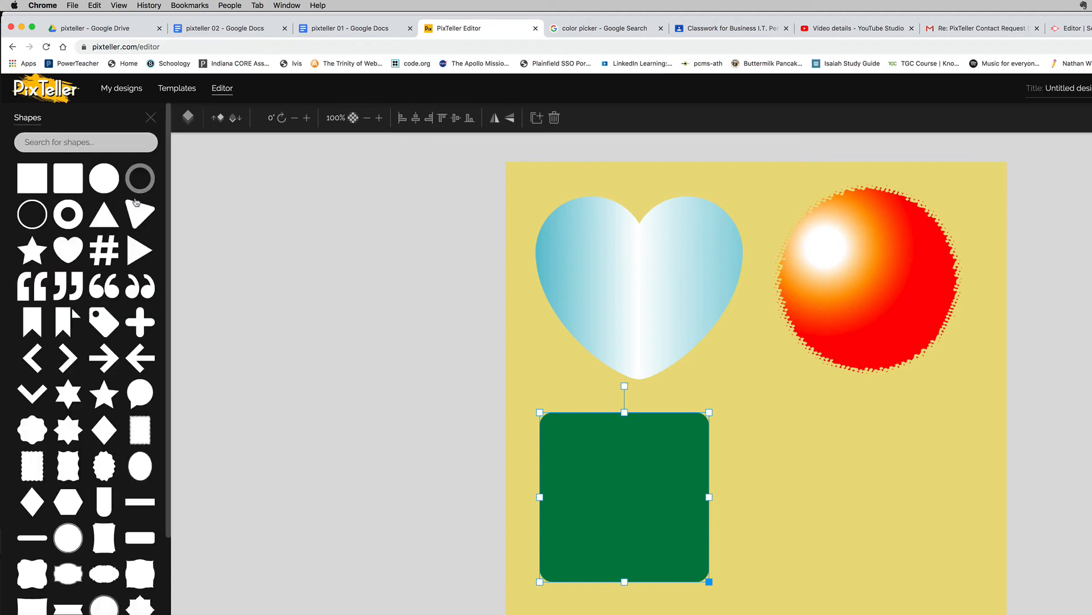
{"action": "left_click", "coordinate": [68, 178]}
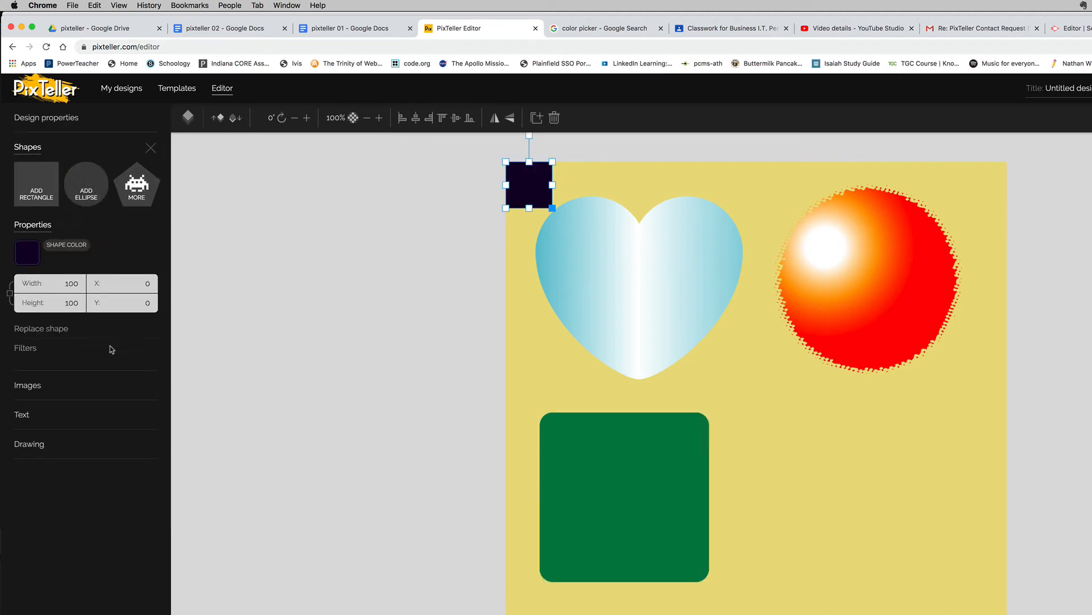
{"action": "left_click_drag", "start_coordinate": [530, 187], "coordinate": [654, 517]}
{"action": "left_click_drag", "start_coordinate": [708, 566], "coordinate": [747, 584]}
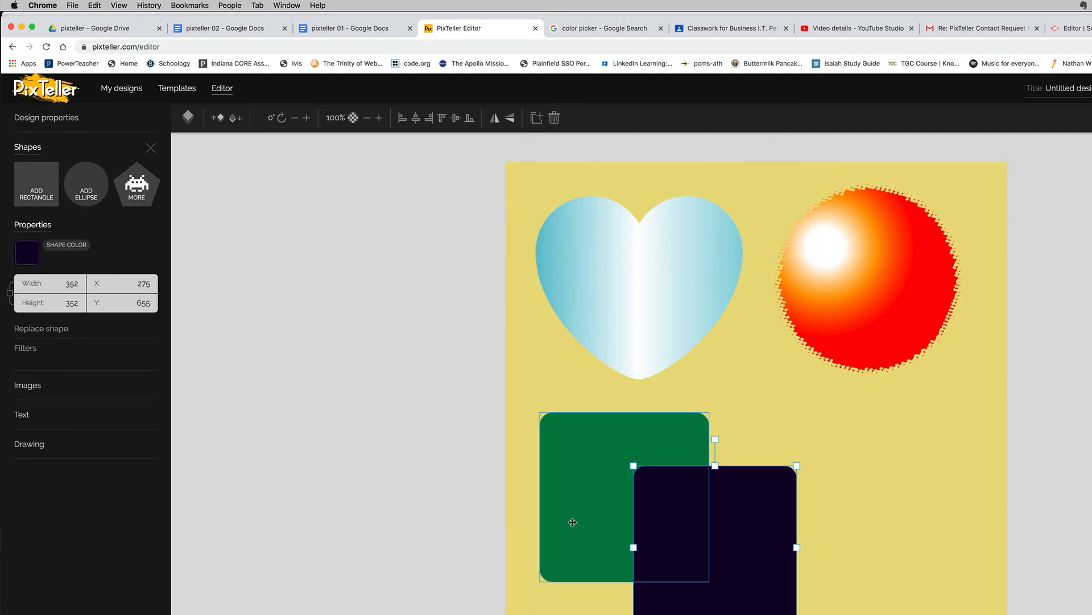
{"action": "mouse_move", "coordinate": [570, 519]}
{"action": "left_mouse_down"}
{"action": "mouse_move", "coordinate": [572, 497]}
{"action": "mouse_move", "coordinate": [586, 509]}
{"action": "left_mouse_up"}
{"action": "left_click_drag", "start_coordinate": [696, 545], "coordinate": [700, 542]}
{"action": "left_click", "coordinate": [642, 346]}
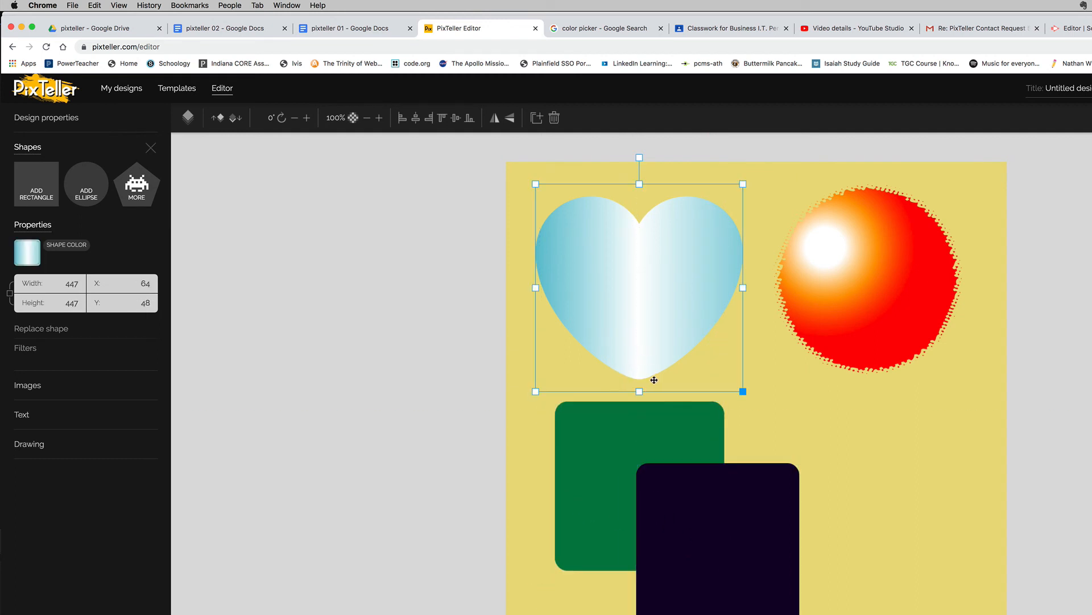
{"action": "left_click", "coordinate": [852, 341]}
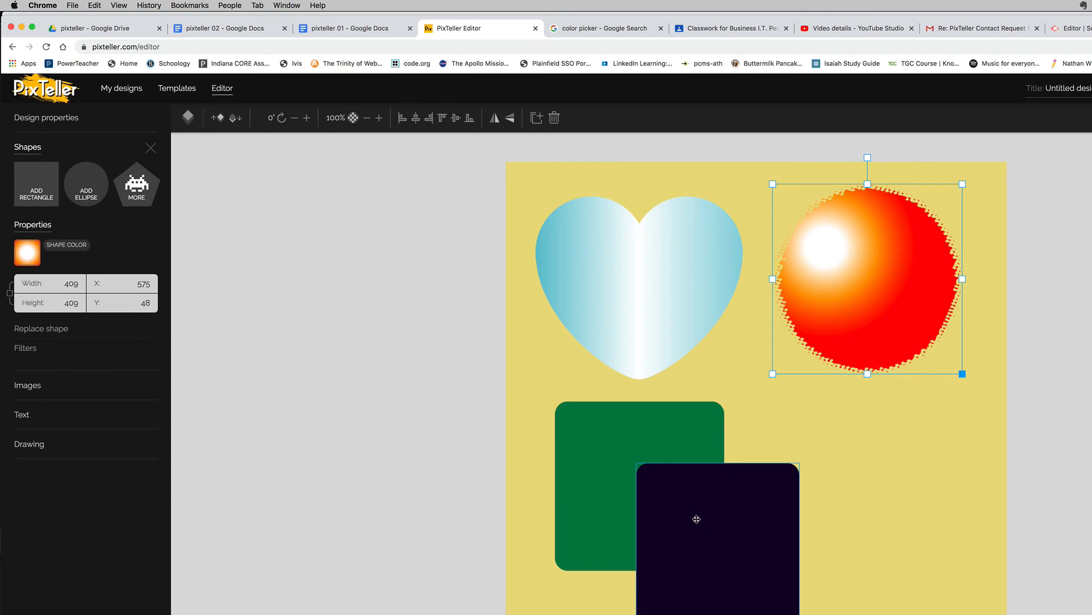
- Fill the dark rounded square overlapping the green one with solid orange #FF9800 at 54% opacity
{"action": "left_click", "coordinate": [707, 524]}
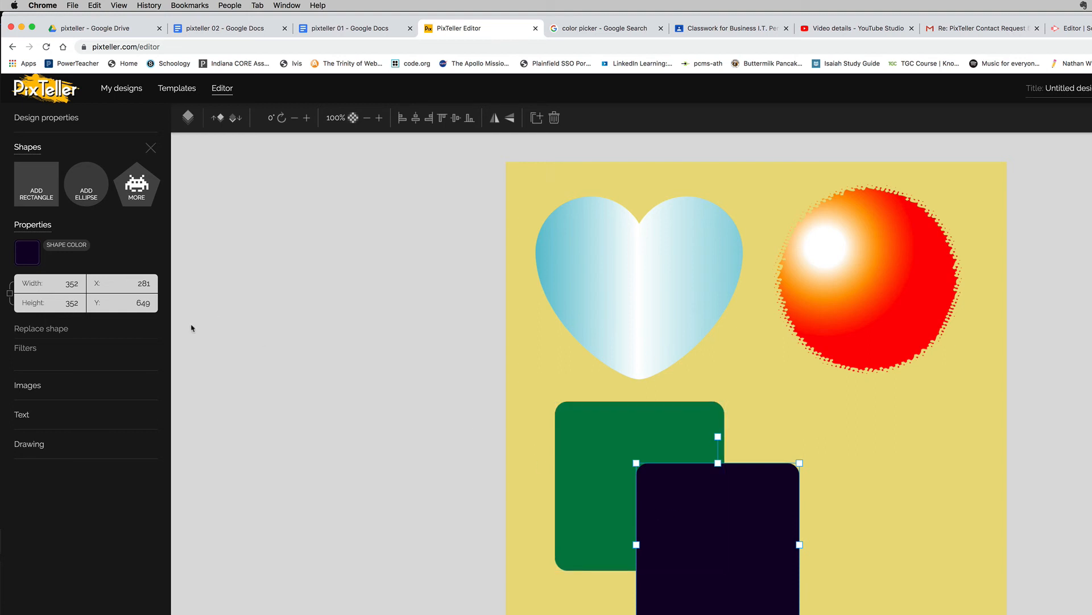
{"action": "left_click", "coordinate": [25, 260]}
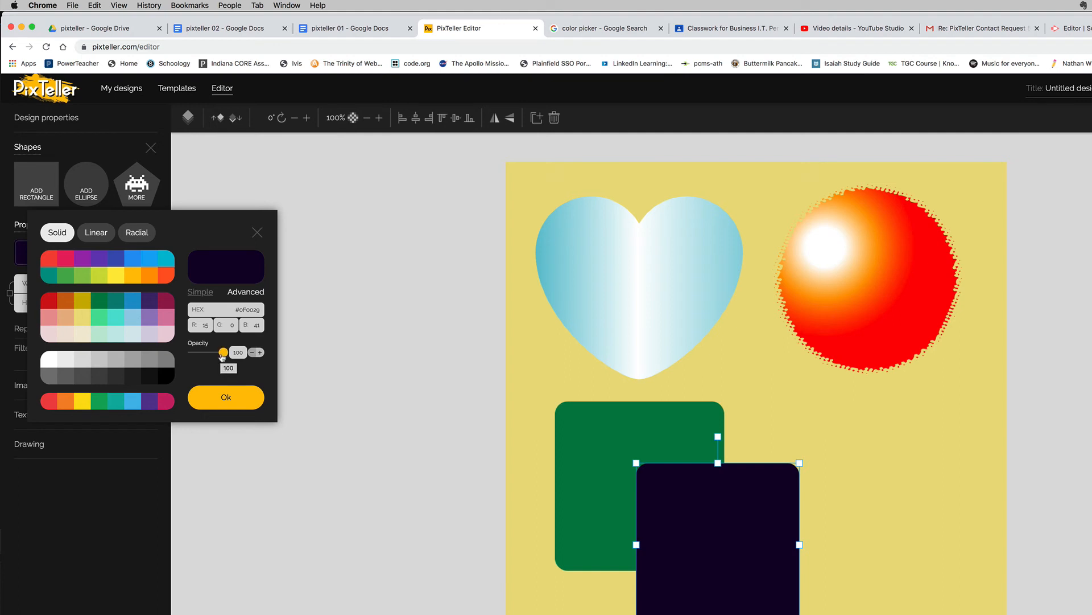
{"action": "left_click_drag", "start_coordinate": [223, 357], "coordinate": [212, 357]}
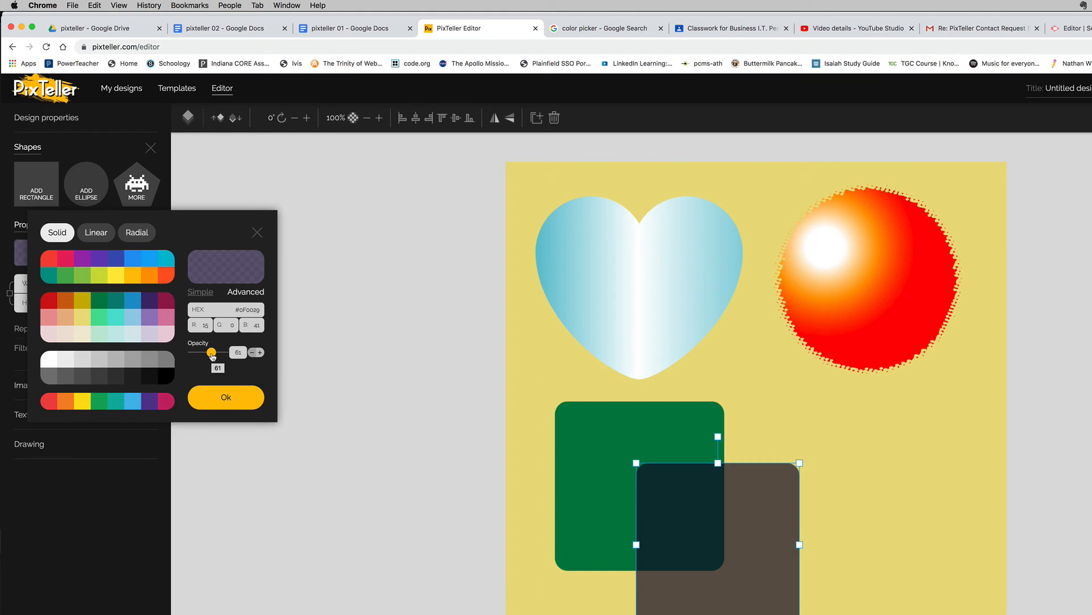
{"action": "left_click_drag", "start_coordinate": [212, 356], "coordinate": [210, 357]}
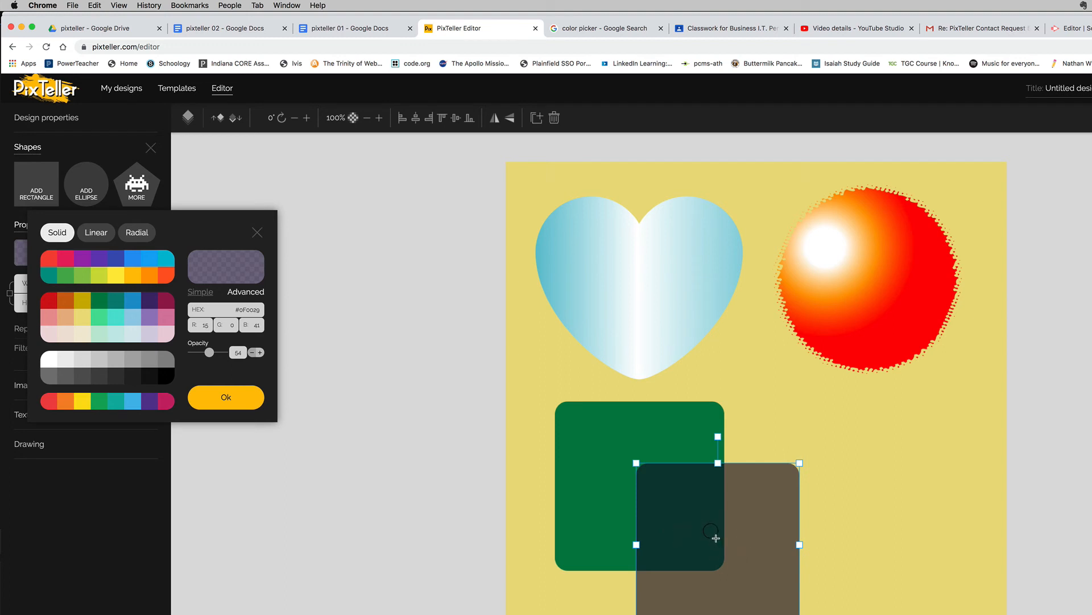
{"action": "left_click", "coordinate": [148, 276]}
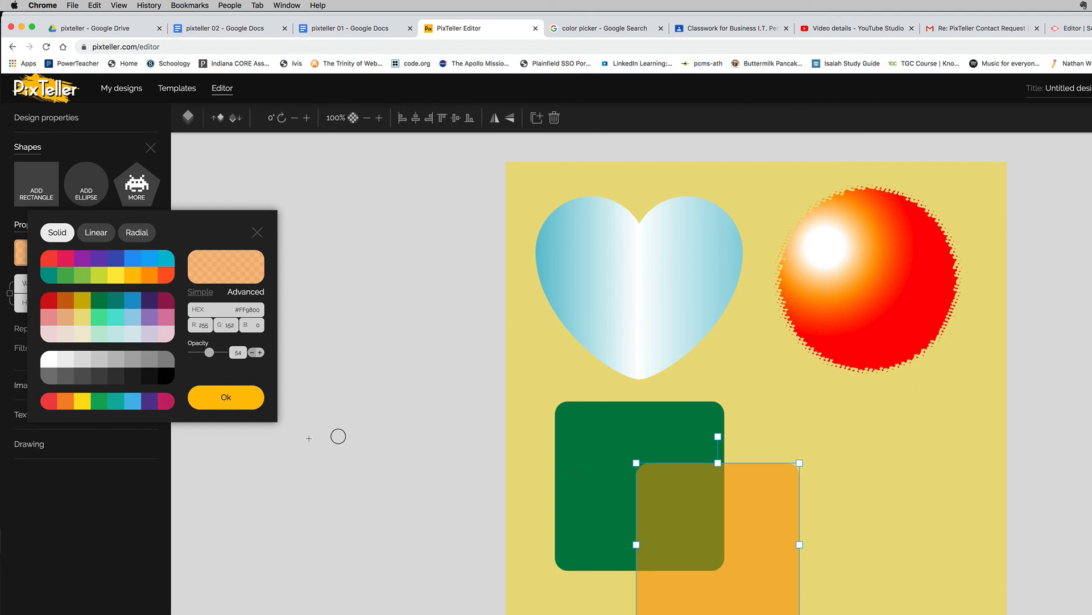
{"action": "left_click", "coordinate": [227, 404]}
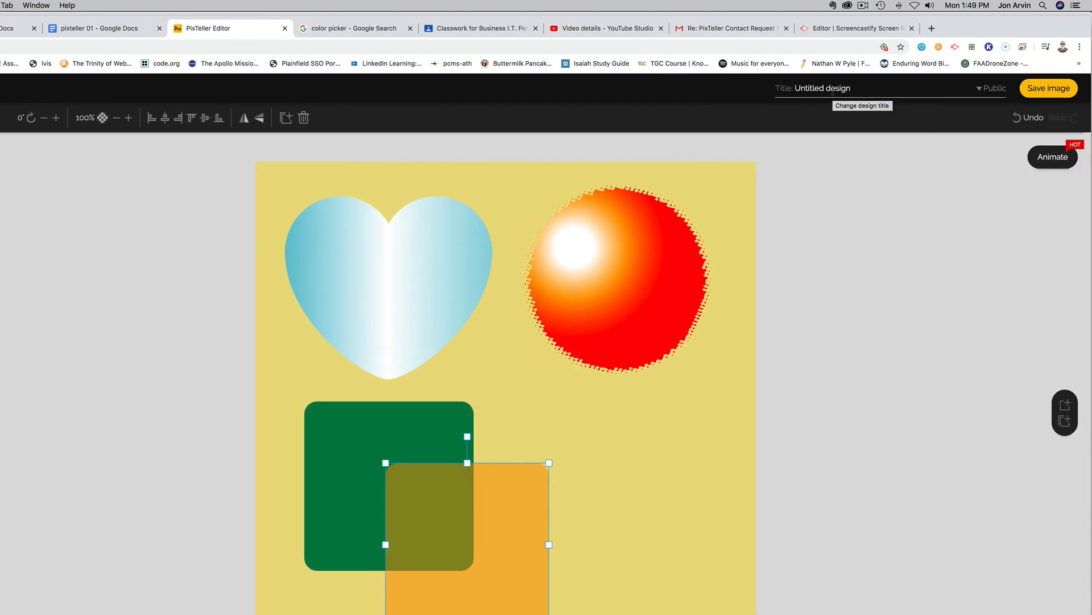
- Title the design "colors-gradients" and save it as a public image
{"action": "left_click", "coordinate": [833, 89]}
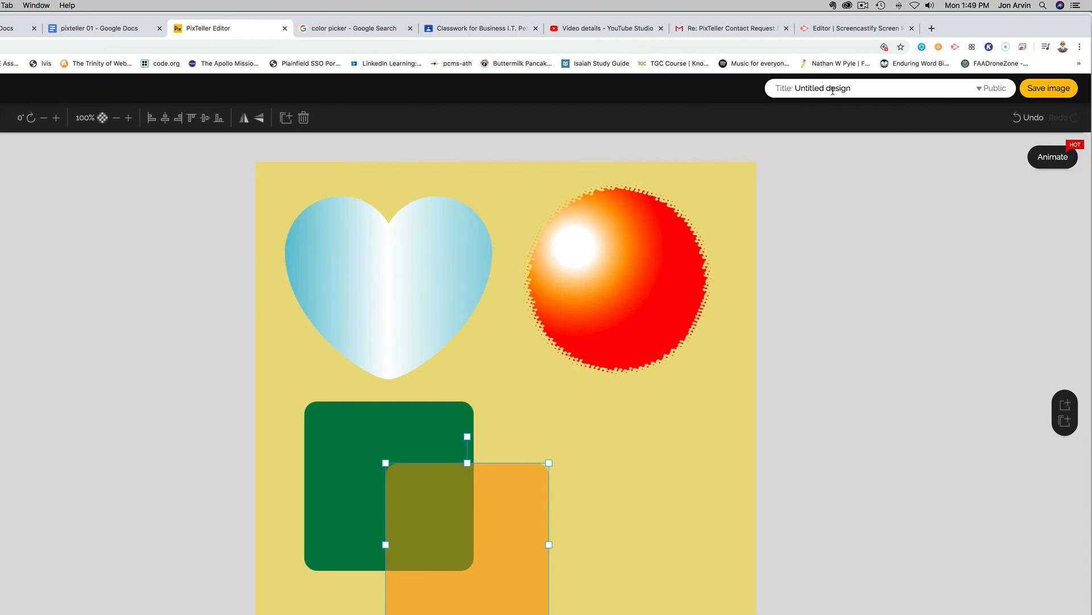
{"action": "key", "text": "BackSpace"}
{"action": "key", "text": "BackSpace"}
{"action": "key", "text": "BackSpace"}
{"action": "key", "text": "BackSpace"}
{"action": "key", "text": "BackSpace"}
{"action": "key", "text": "BackSpace"}
{"action": "key", "text": "BackSpace"}
{"action": "key", "text": "BackSpace"}
{"action": "key", "text": "BackSpace"}
{"action": "key", "text": "BackSpace"}
{"action": "key", "text": "BackSpace"}
{"action": "key", "text": "BackSpace"}
{"action": "key", "text": "BackSpace"}
{"action": "key", "text": "BackSpace"}
{"action": "key", "text": "Delete"}
{"action": "type", "text": "colors-gradients"}
{"action": "left_click", "coordinate": [1040, 93]}
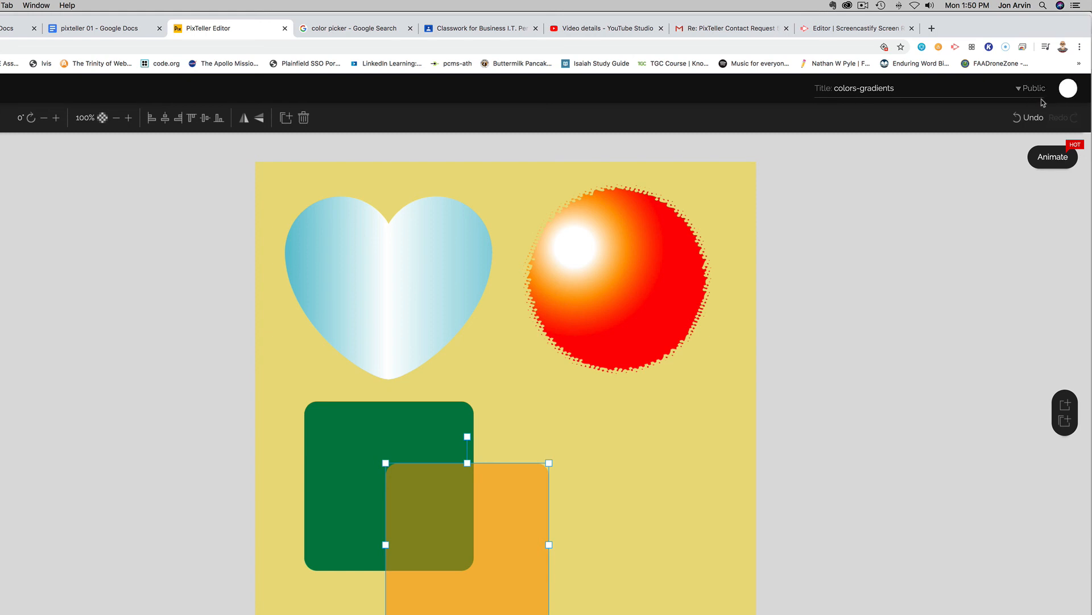
{"action": "left_click", "coordinate": [1049, 89]}
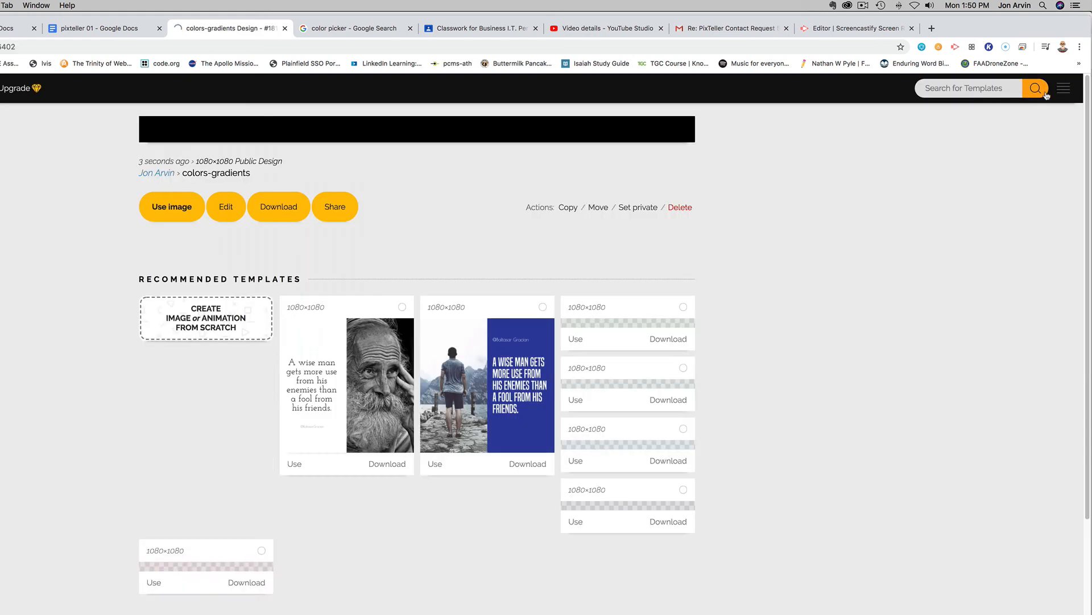
- Download the saved design as a 1080 × 1080 PNG and look over the finished image
{"action": "scroll", "coordinate": [685, 484], "scroll_direction": "down", "scroll_amount": 1}
{"action": "scroll", "coordinate": [681, 505], "scroll_direction": "down", "scroll_amount": 5}
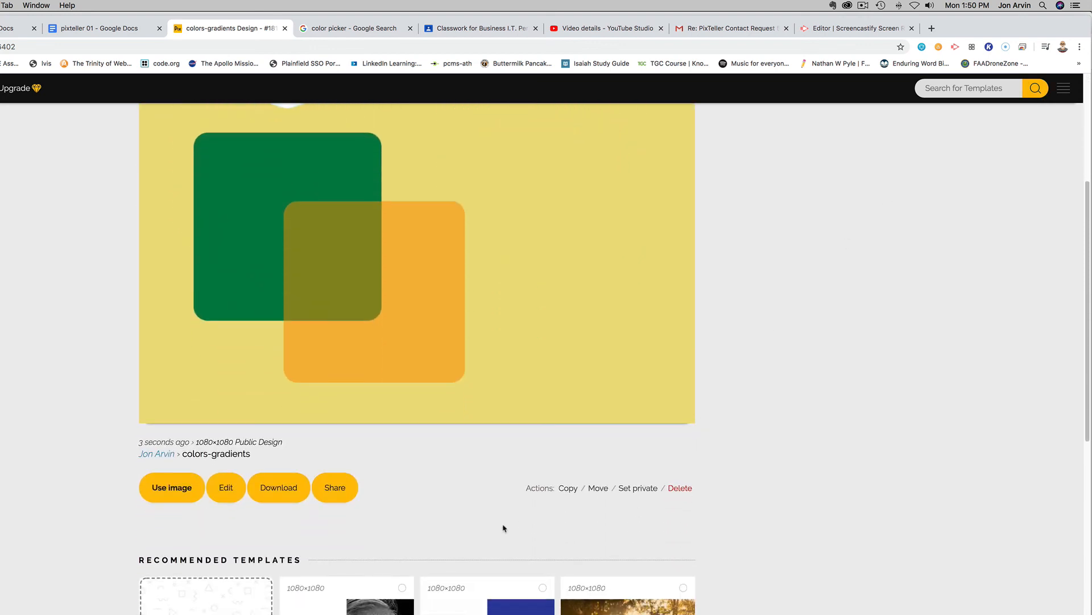
{"action": "left_click", "coordinate": [278, 493]}
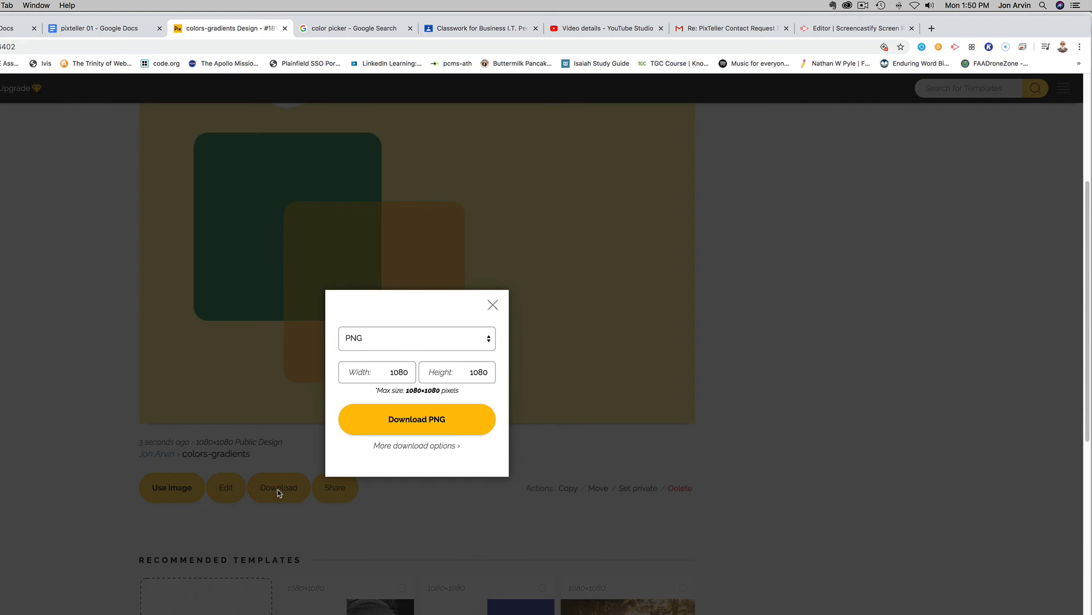
{"action": "left_click", "coordinate": [424, 422]}
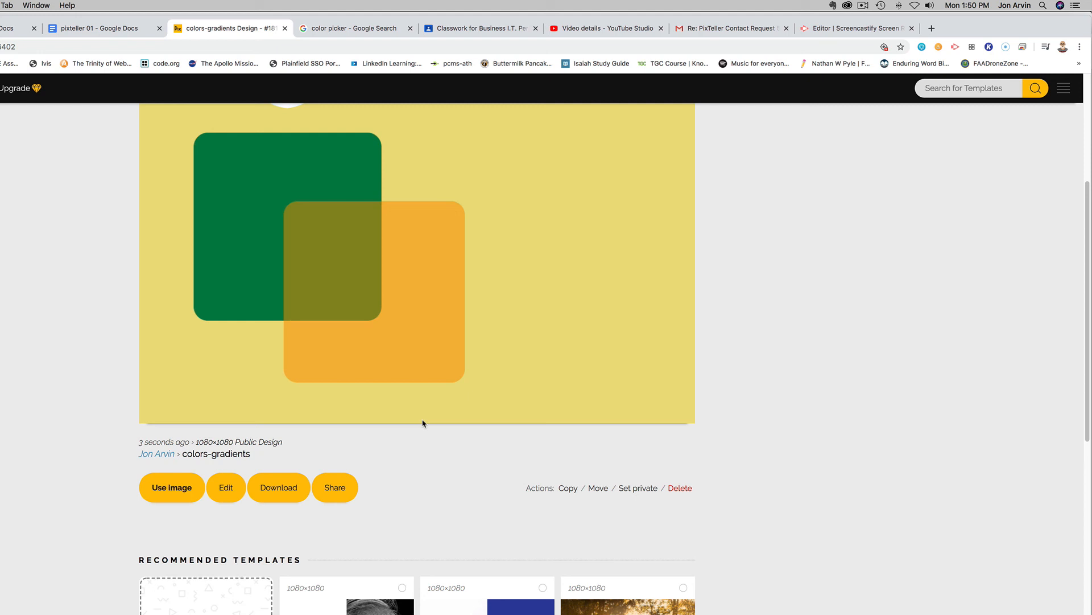
{"action": "scroll", "coordinate": [441, 420], "scroll_direction": "up", "scroll_amount": 5}
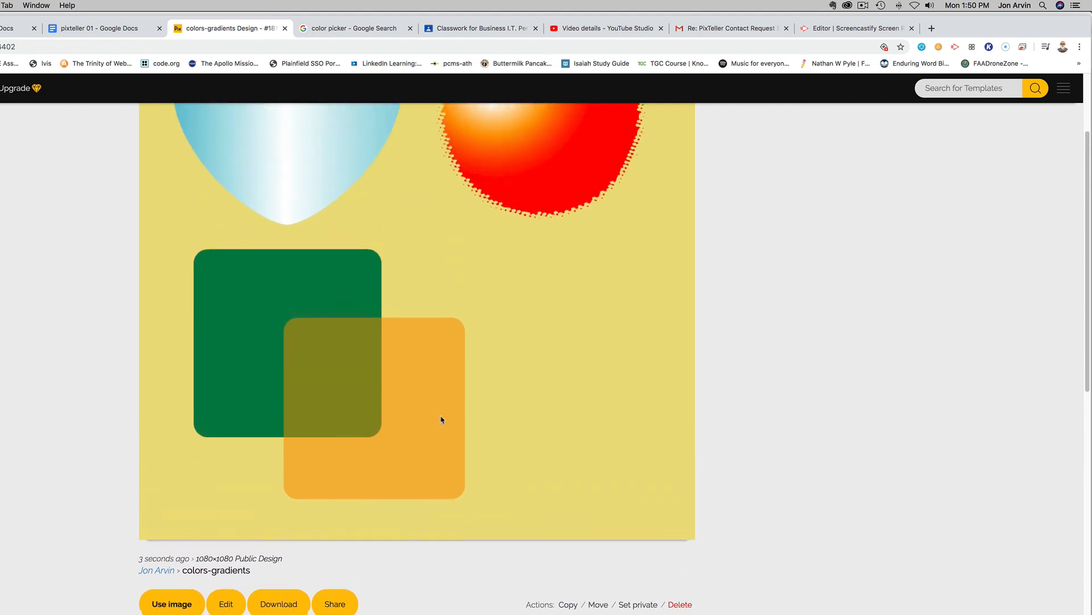
{"action": "scroll", "coordinate": [441, 420], "scroll_direction": "up", "scroll_amount": 3}
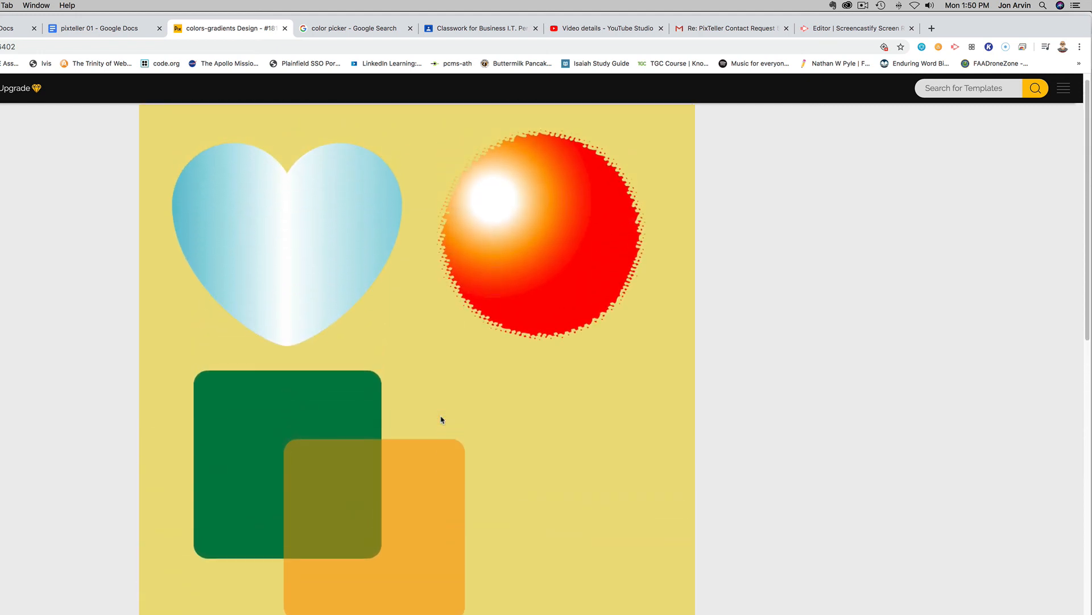